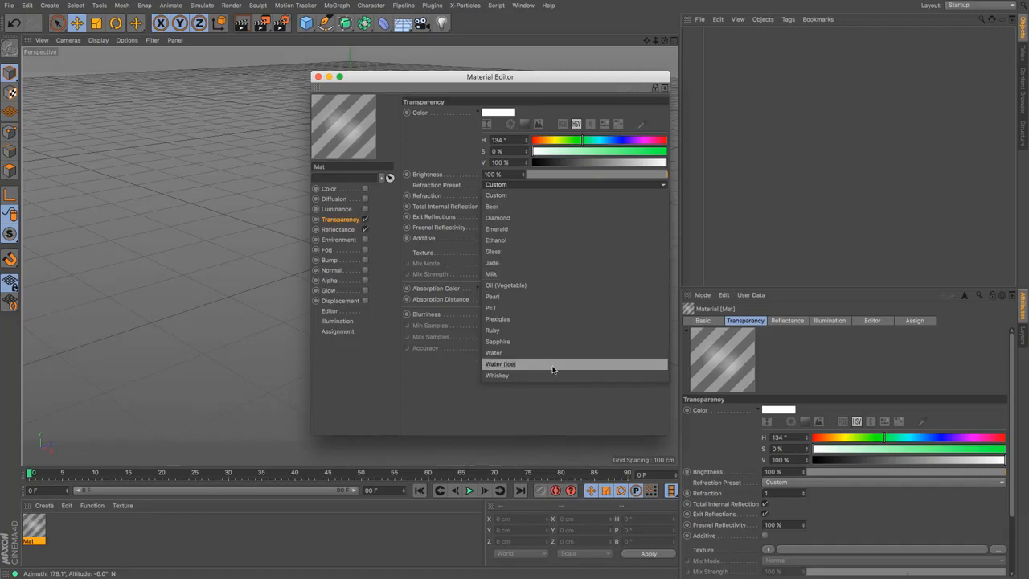
Step: Set the material's refraction preset to Glass, apply the material to a new sphere and render the view
left_click(538, 254)
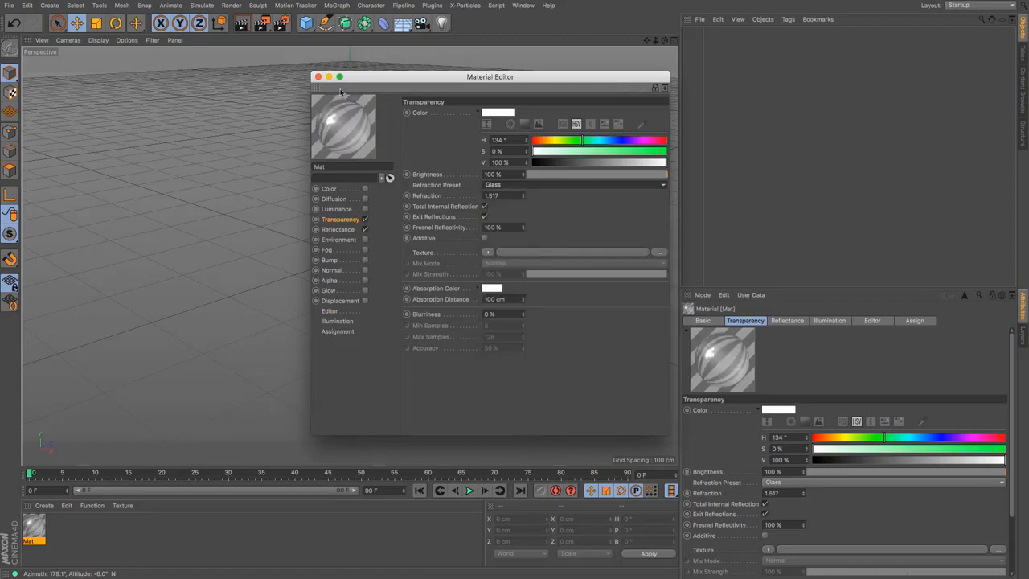
left_click(307, 25)
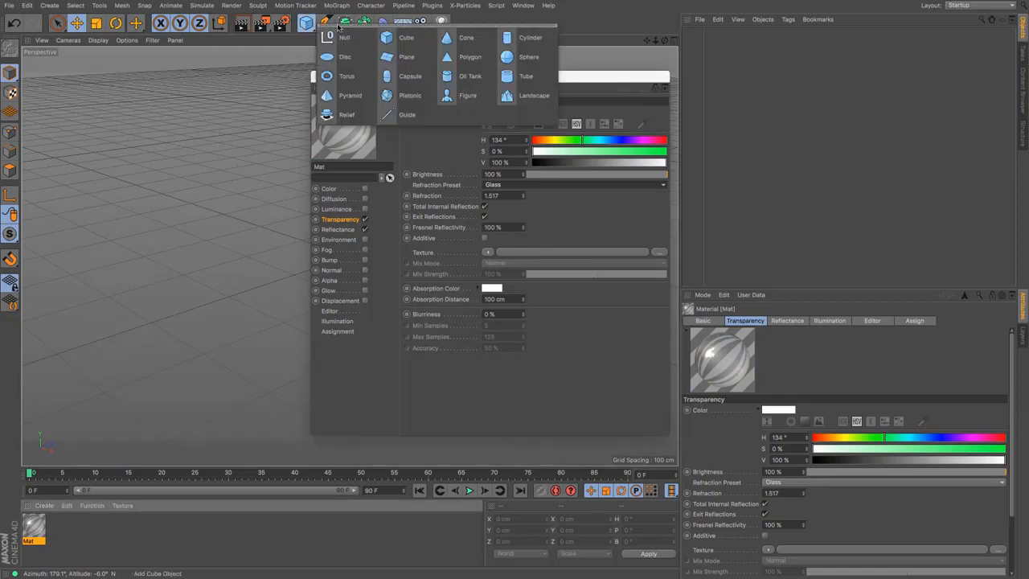
left_click(512, 57)
left_click_drag(498, 79, 676, 80)
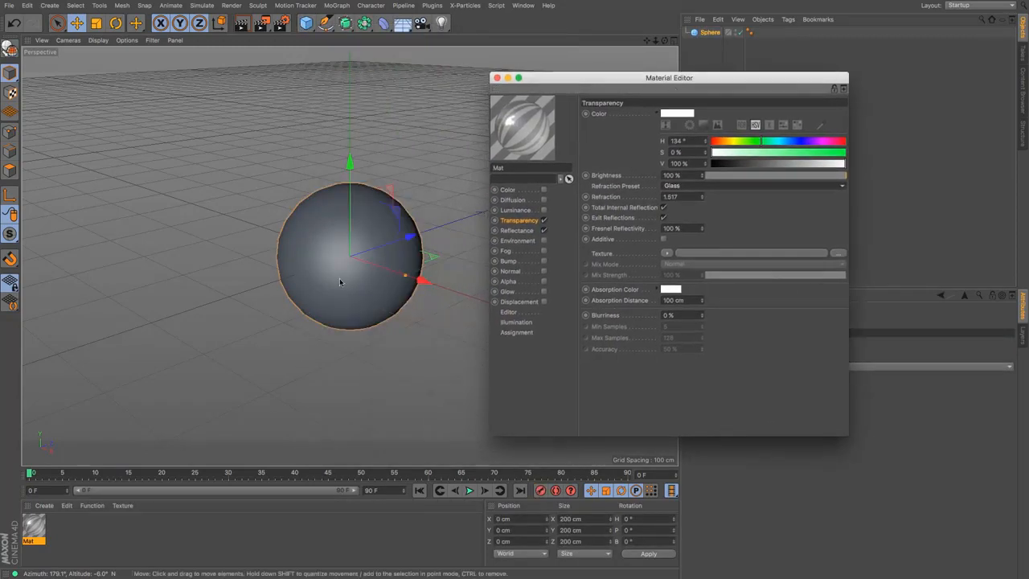
left_click_drag(34, 529, 337, 326)
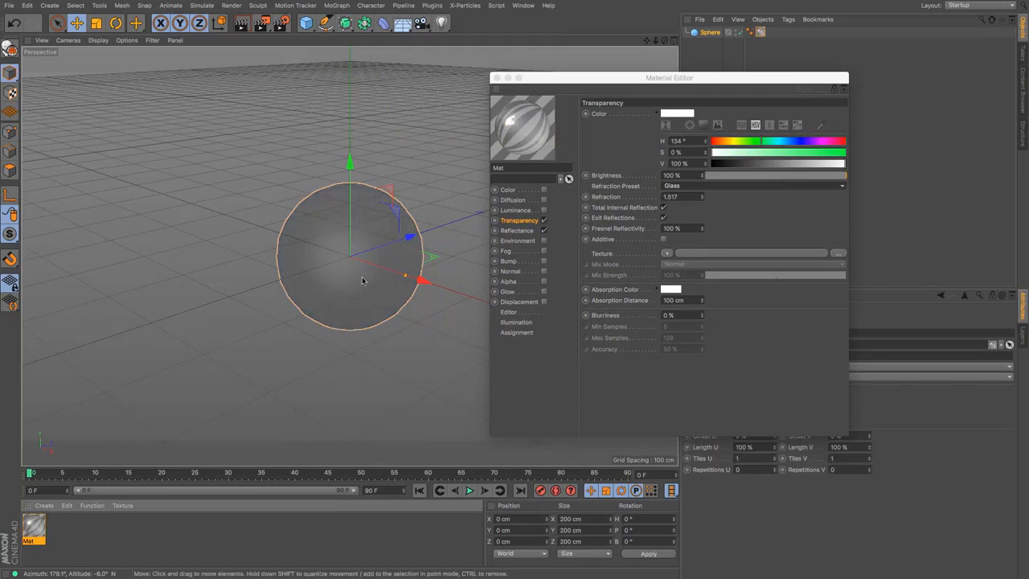
left_click(242, 22)
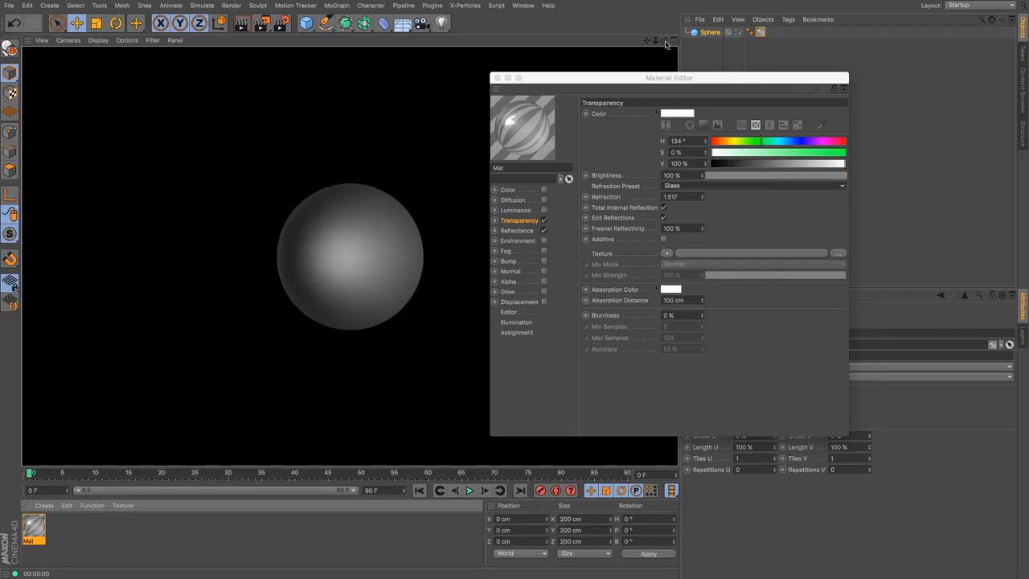
Step: Add a floor lowered beneath the sphere and a Physical Sky, and render the view
left_click(348, 255)
left_click_drag(664, 40, 686, 23)
left_click_drag(402, 22, 439, 51)
left_click_drag(295, 172, 296, 241)
left_click_drag(403, 23, 518, 37)
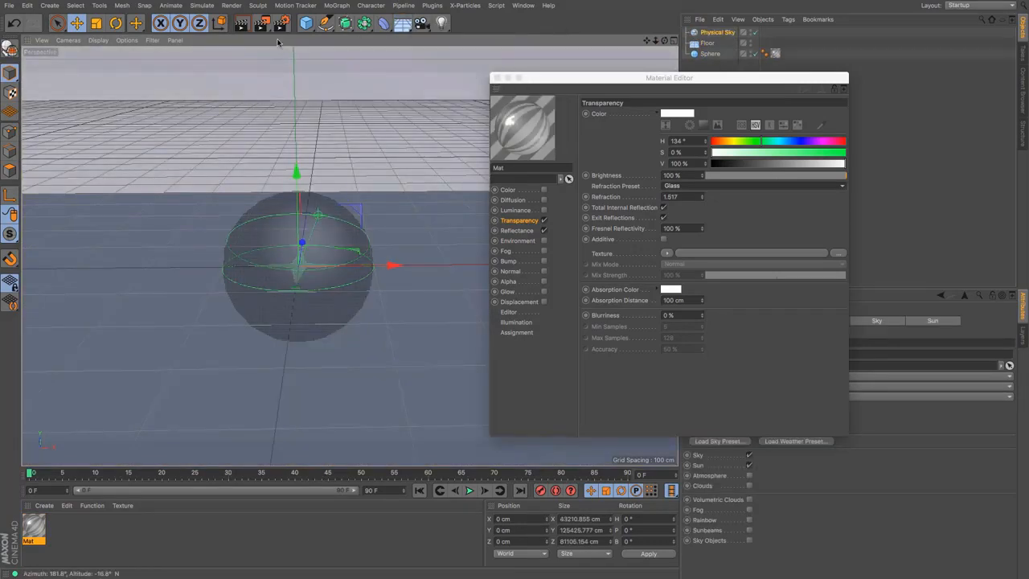
left_click(241, 24)
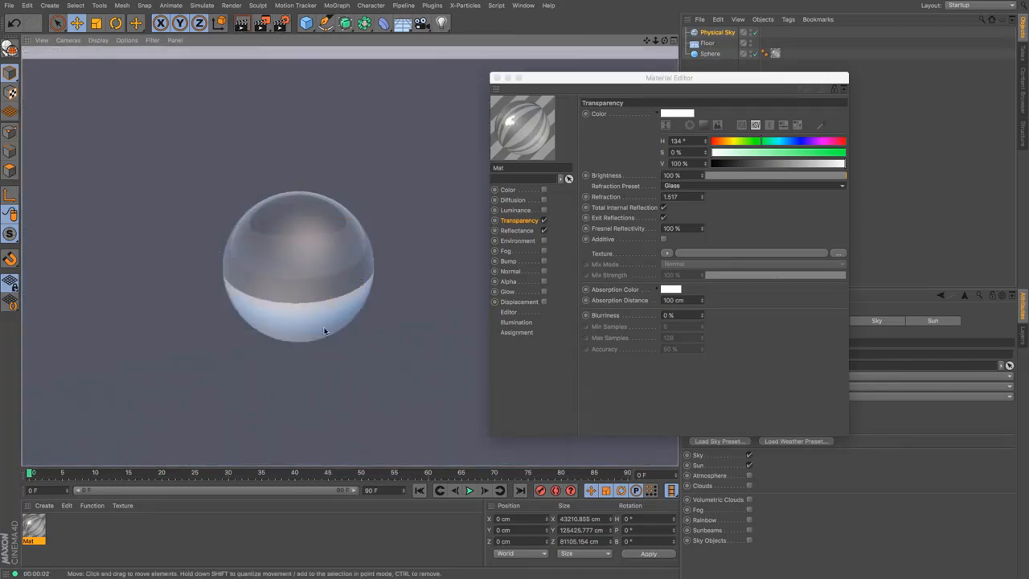
Step: Set the glass material's Default Specular width to 15% and specular strength to 100%, and render the view
left_click(517, 231)
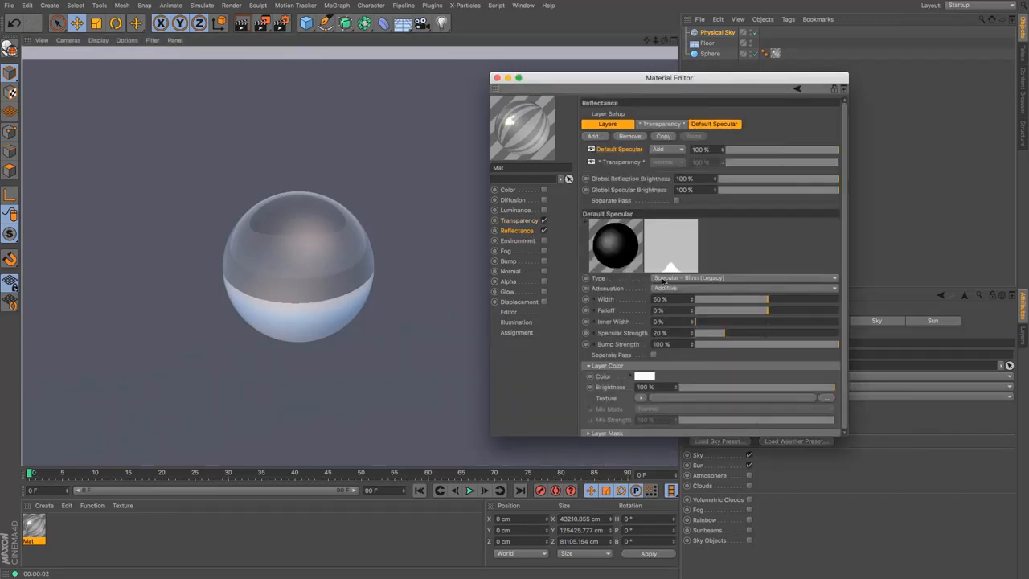
left_click(731, 303)
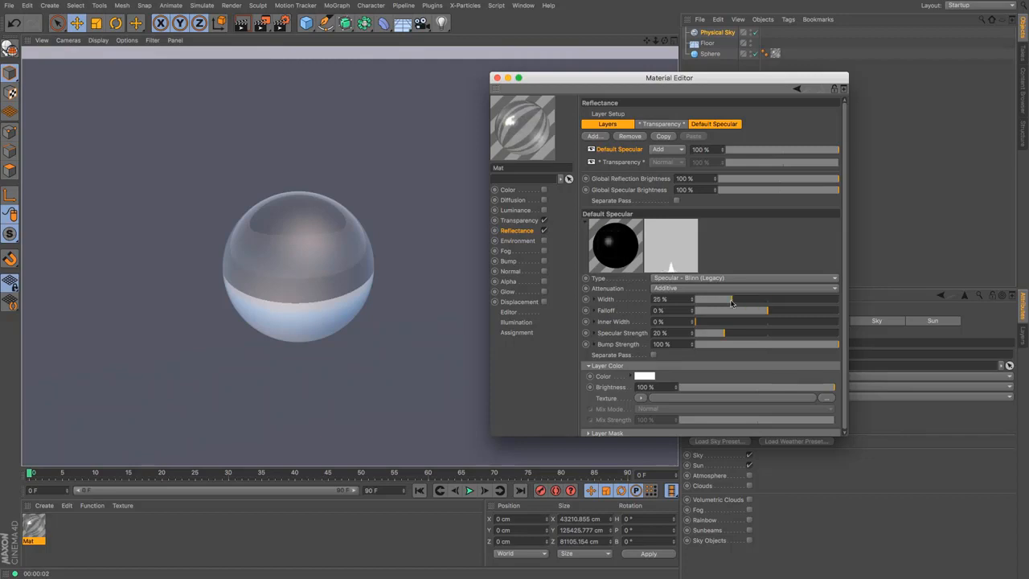
left_click_drag(726, 303, 722, 303)
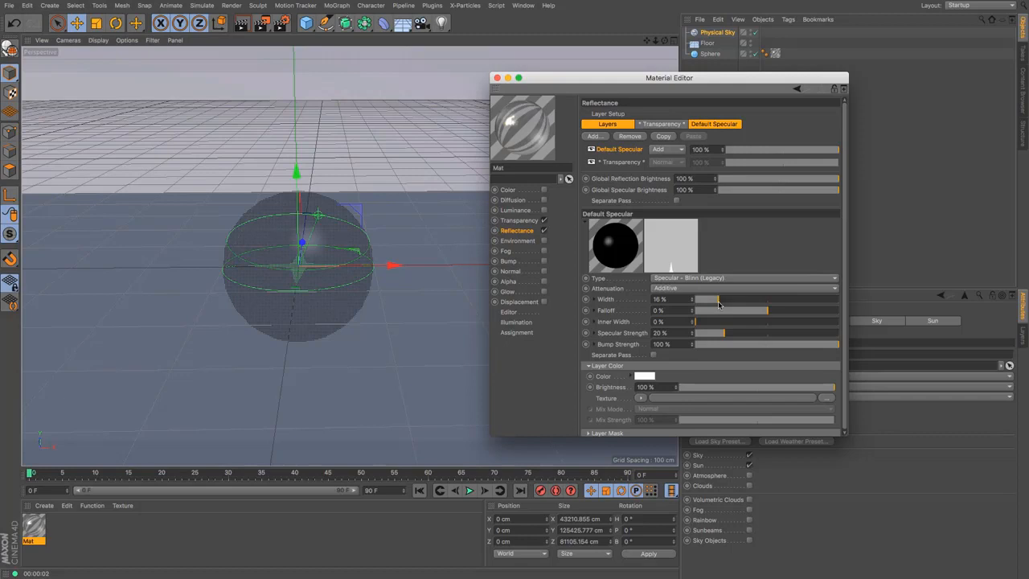
left_click_drag(723, 333, 841, 346)
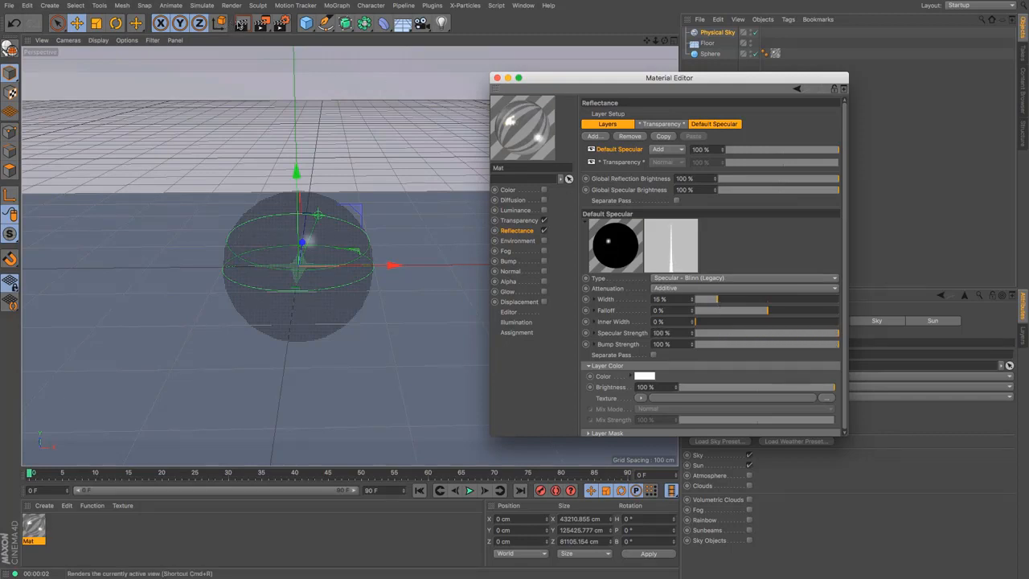
key("ctrl+r")
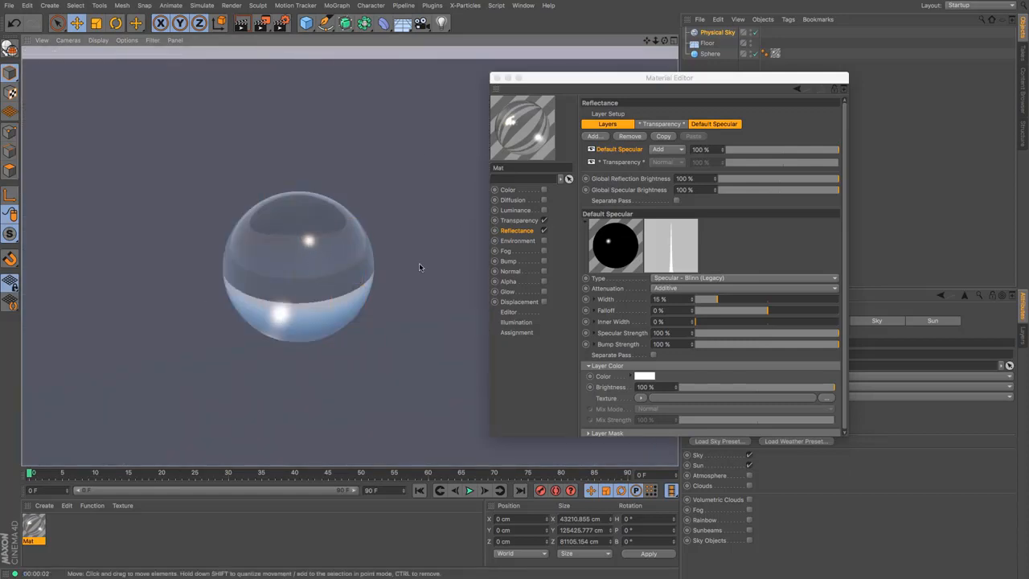
Step: Add a second sphere and move it along X to about 244 cm, beside the first sphere
left_click_drag(625, 78, 767, 137)
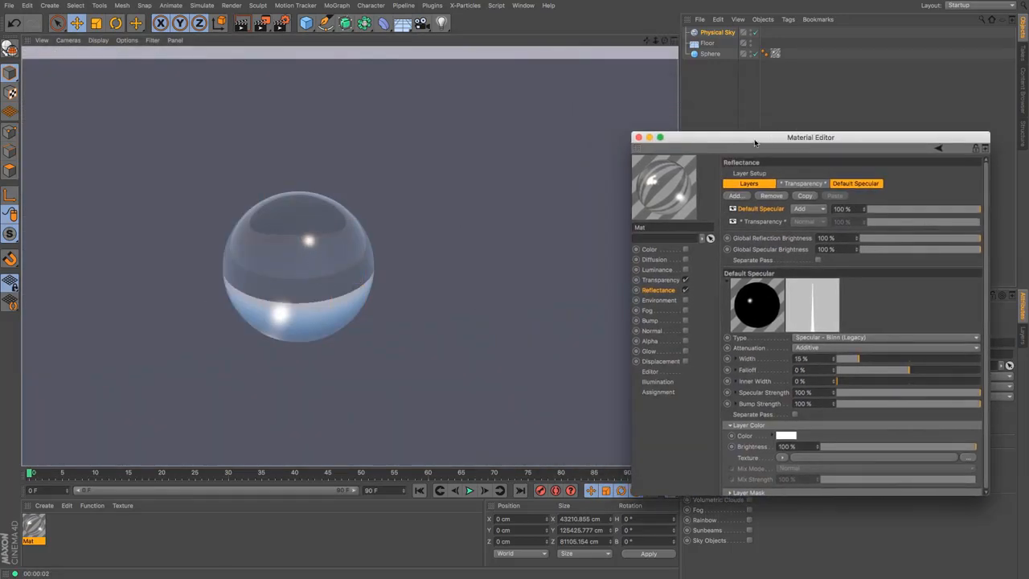
left_click_drag(646, 41, 391, 46)
left_click(305, 22)
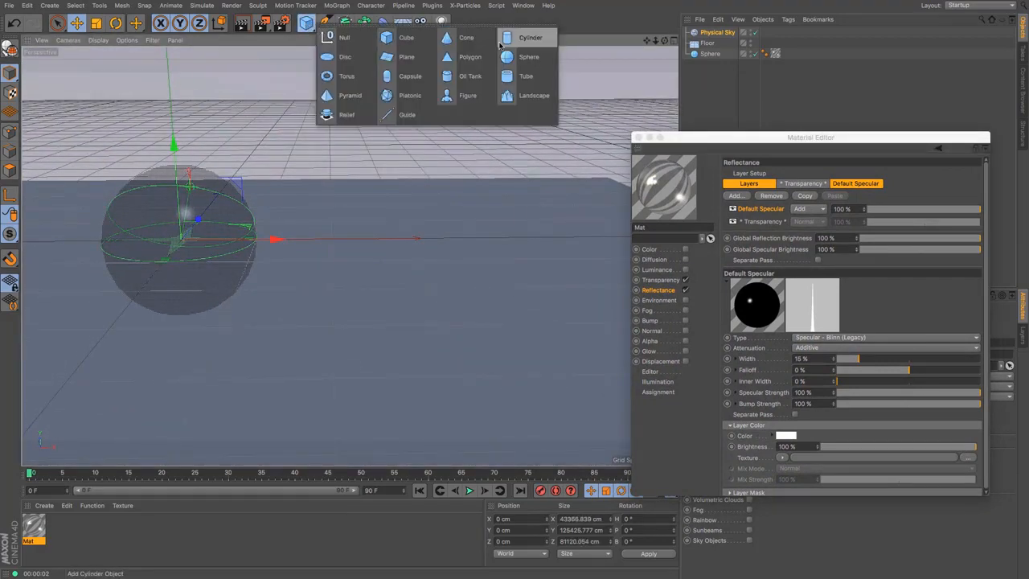
left_click(512, 59)
left_click_drag(275, 238, 460, 243)
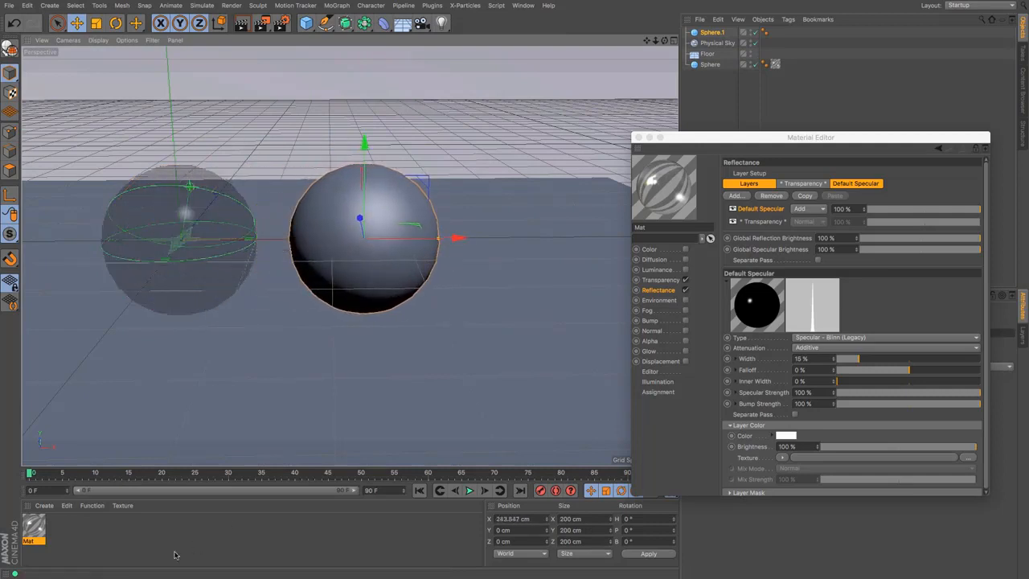
Step: Duplicate the clear glass material and apply the copy to the second sphere
left_click(38, 529)
key("super+v")
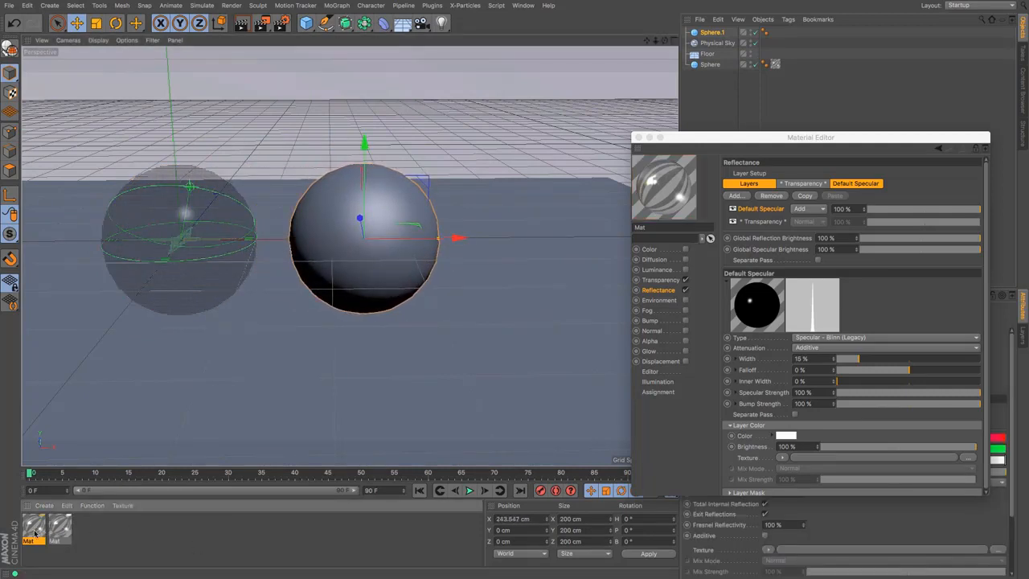
left_click_drag(35, 531, 386, 281)
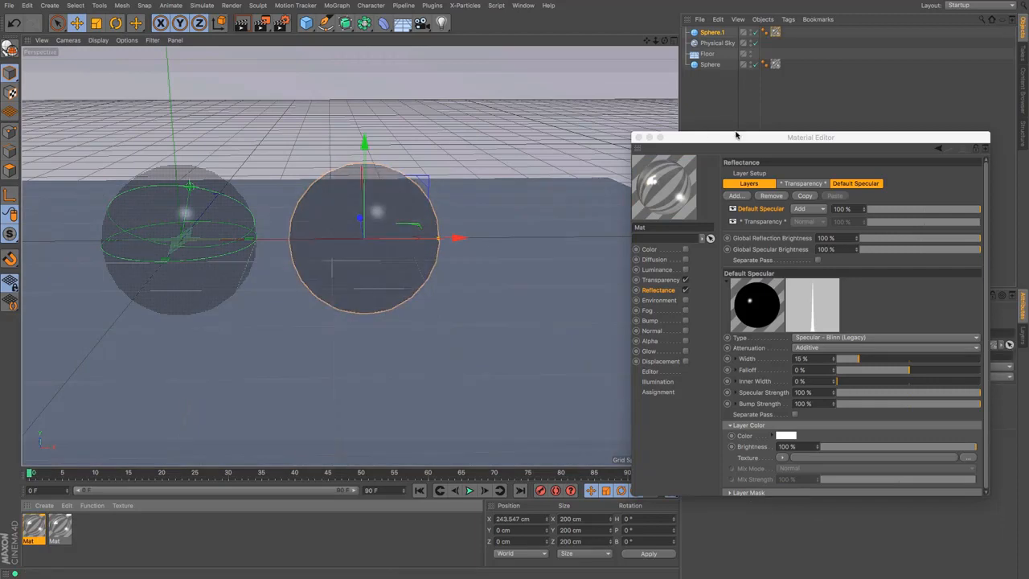
Step: Tint the second sphere's glass slightly green by setting its transparency color saturation to 6%, and render the view
left_click_drag(741, 142, 718, 107)
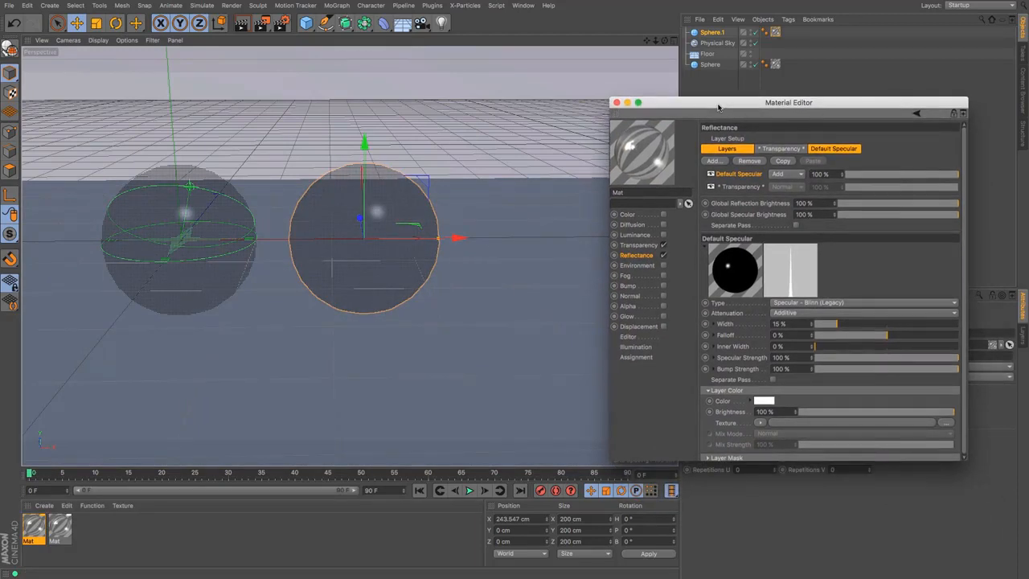
left_click(639, 245)
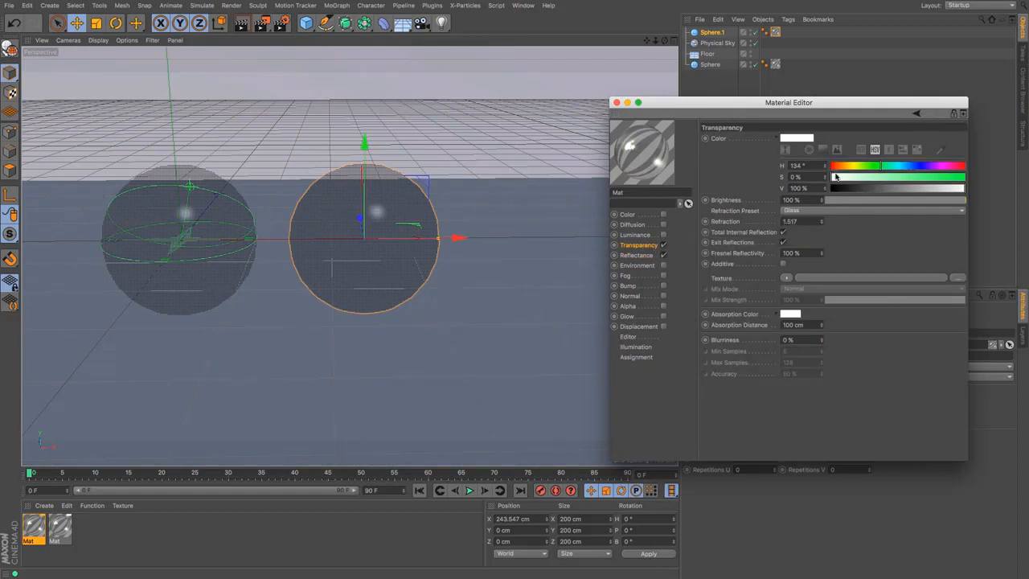
left_click(841, 177)
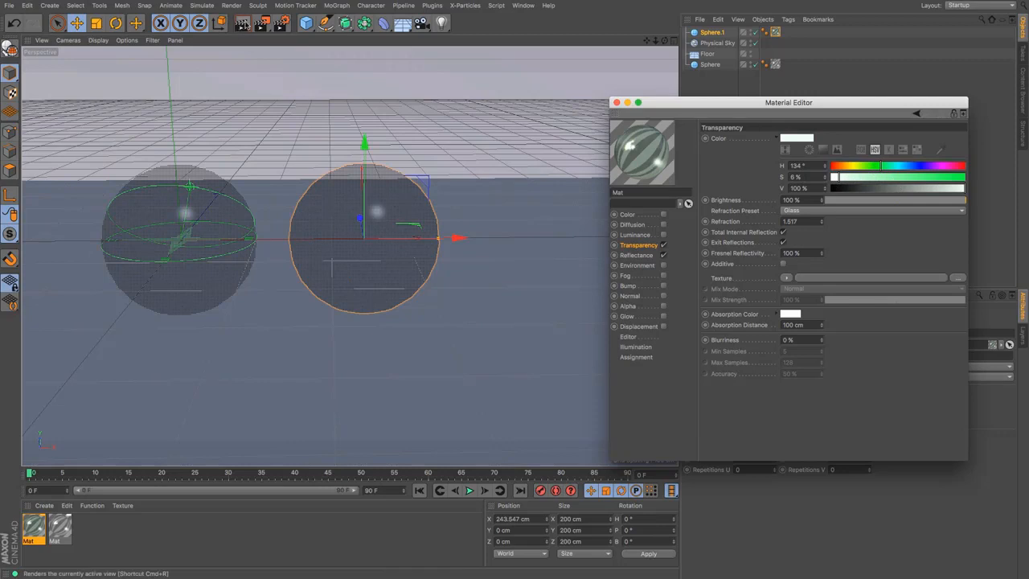
left_click(242, 22)
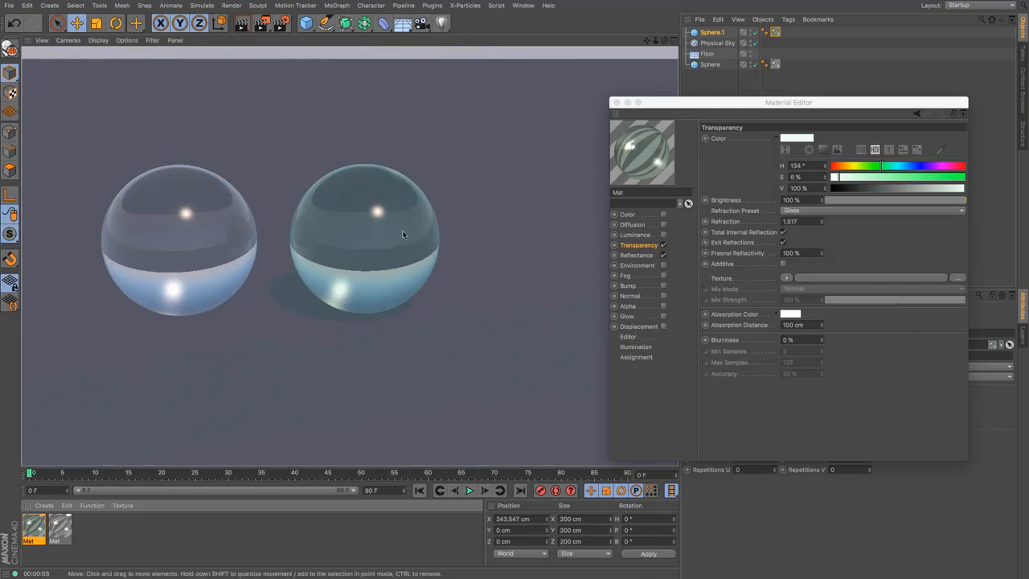
Step: Add a third sphere and move it along X to about 488 cm, beyond the second sphere
left_click(646, 40)
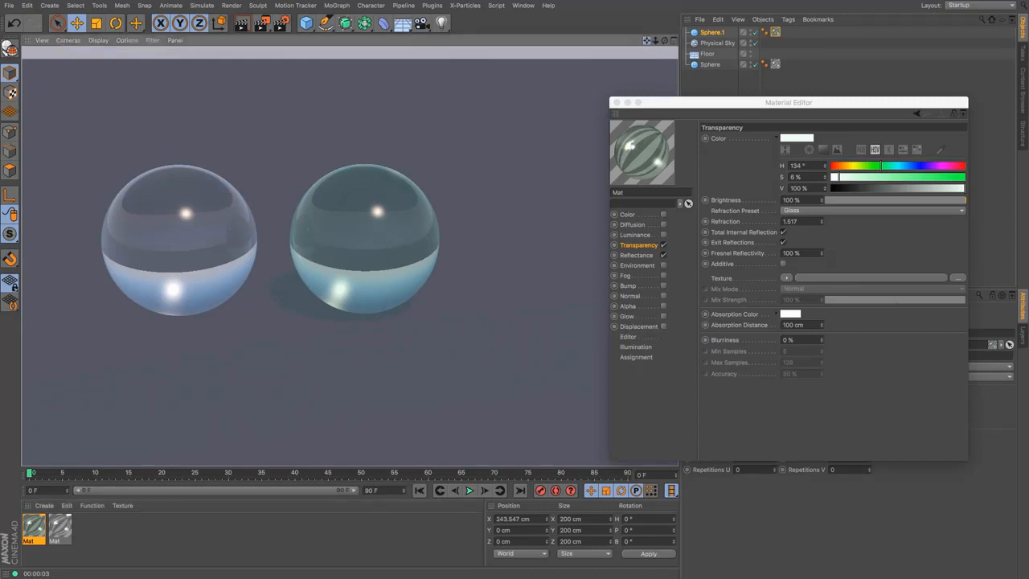
middle_click_drag(358, 257, 349, 255, "alt")
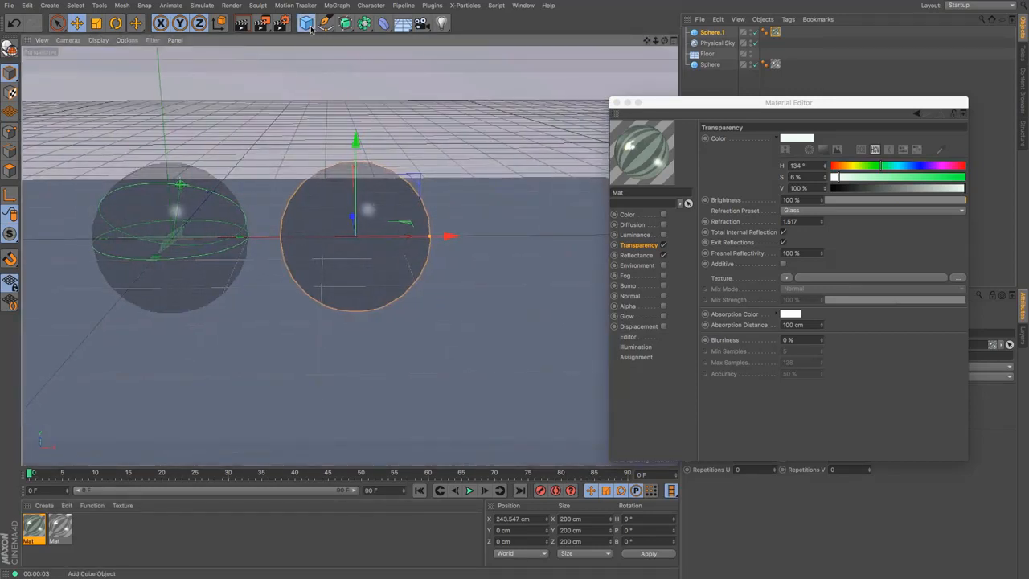
left_click_drag(311, 30, 526, 57)
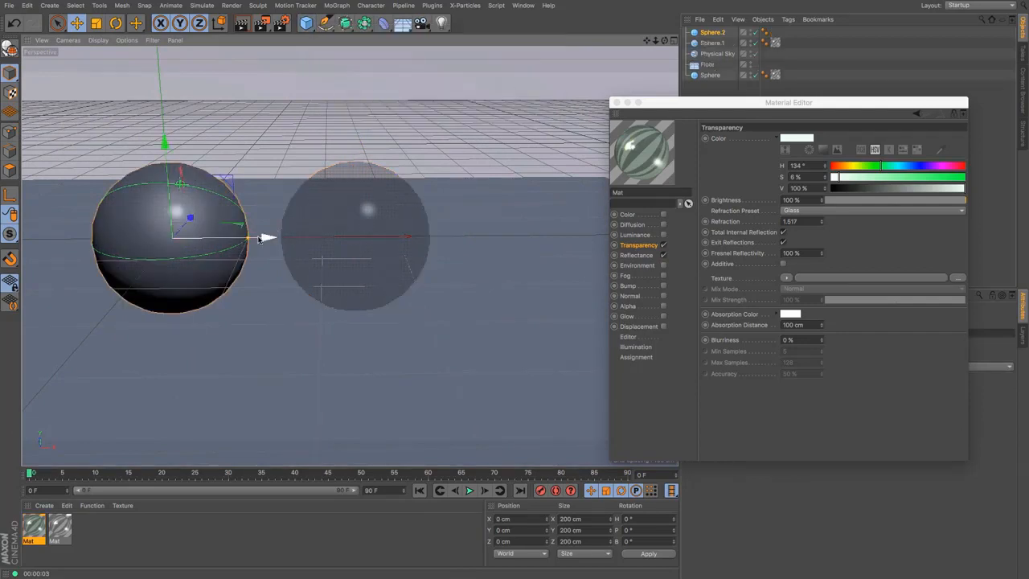
left_click_drag(262, 238, 625, 239)
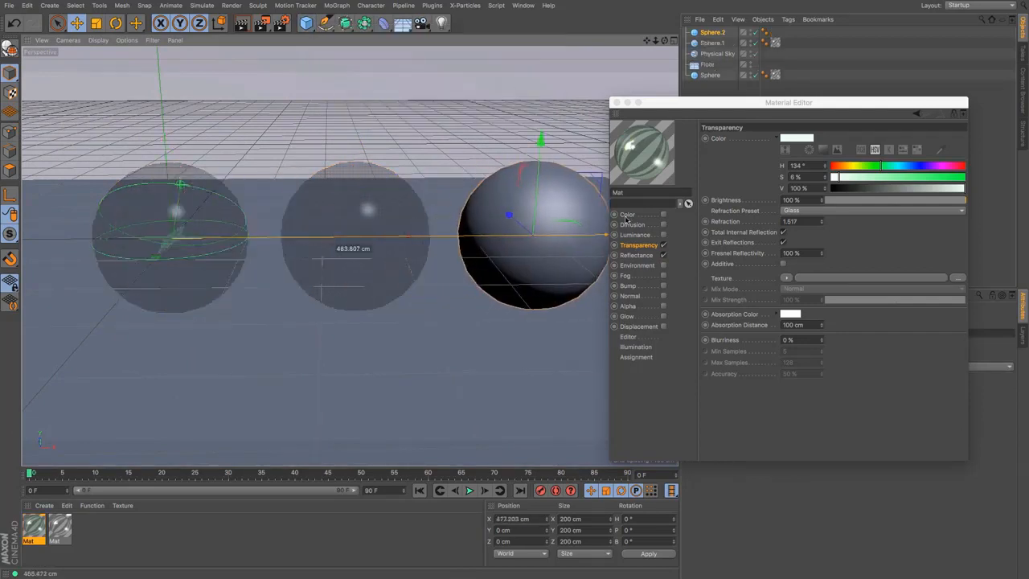
Step: Duplicate the green-tinted glass material and apply the copy to the third sphere
left_click(34, 527)
key("super+v")
left_click_drag(35, 526, 711, 34)
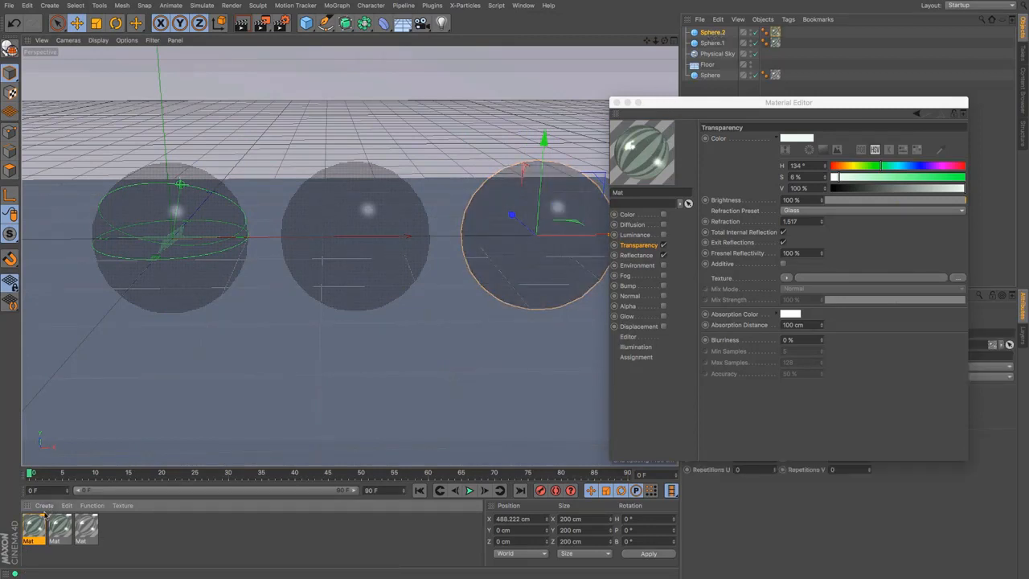
Step: Make the third sphere's transparency color dark green with 100% saturation and 40% value, and render the view
left_click(949, 180)
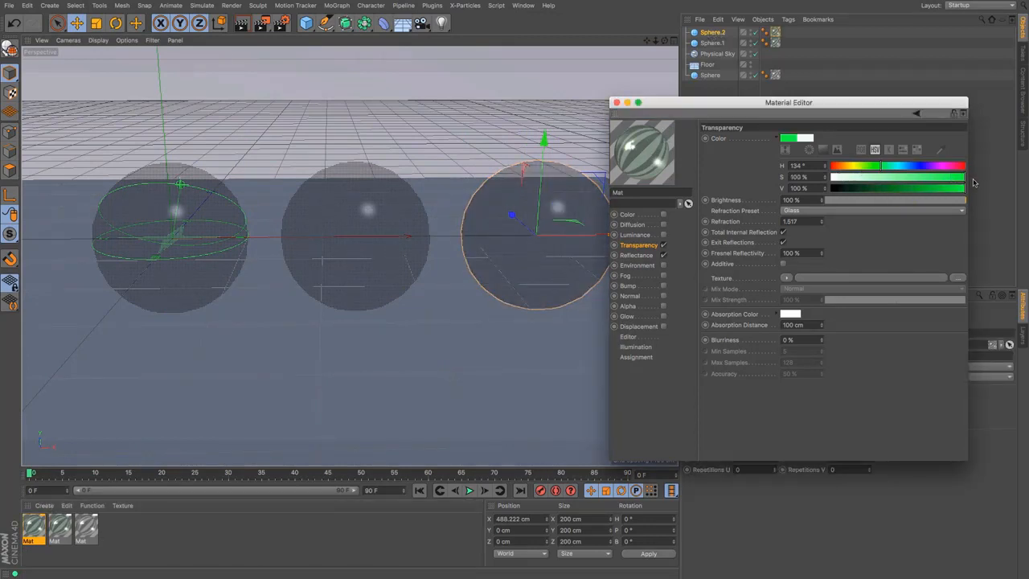
left_click(888, 188)
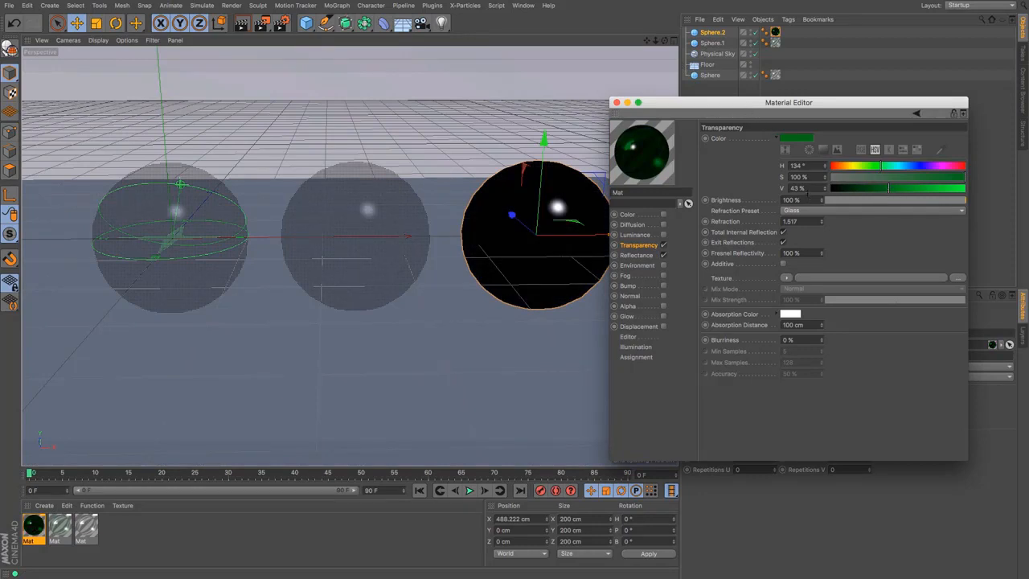
left_click_drag(806, 190, 787, 188)
type("40")
key("Return")
left_click_drag(710, 108, 745, 128)
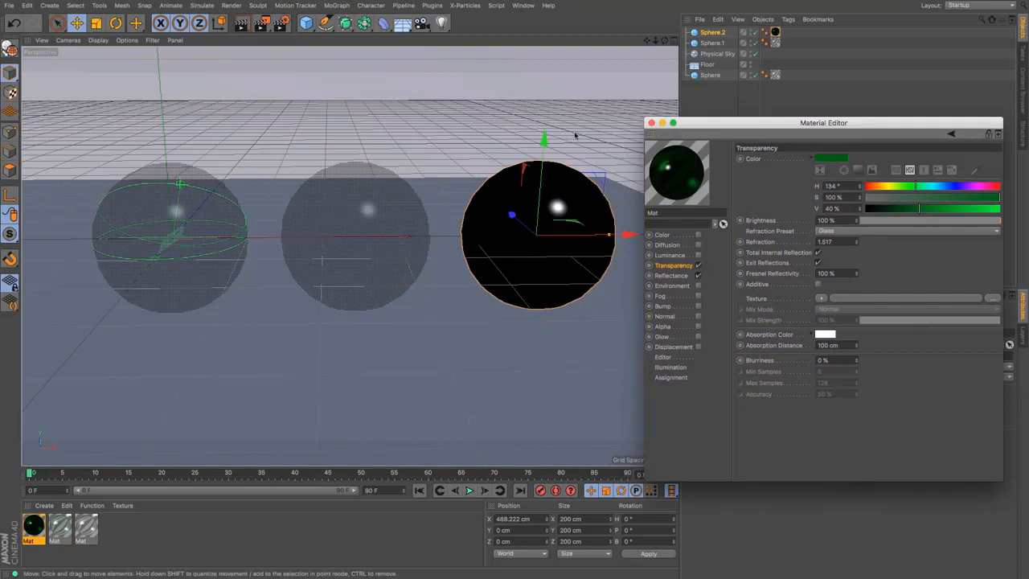
left_click(241, 24)
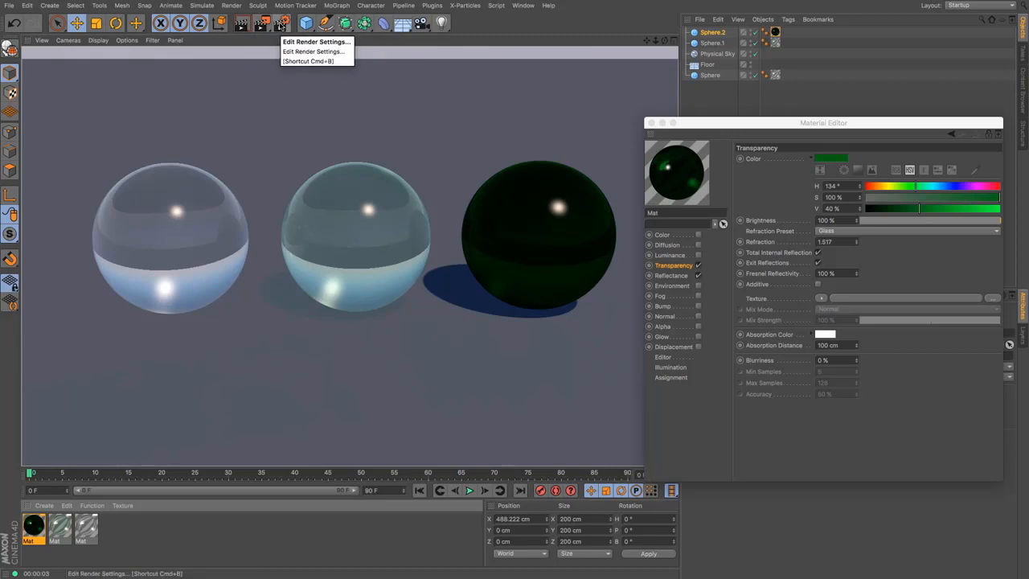
Step: Add the Ambient Occlusion and Global Illumination effects to the render settings and render the view
left_click(280, 24)
left_click(85, 211)
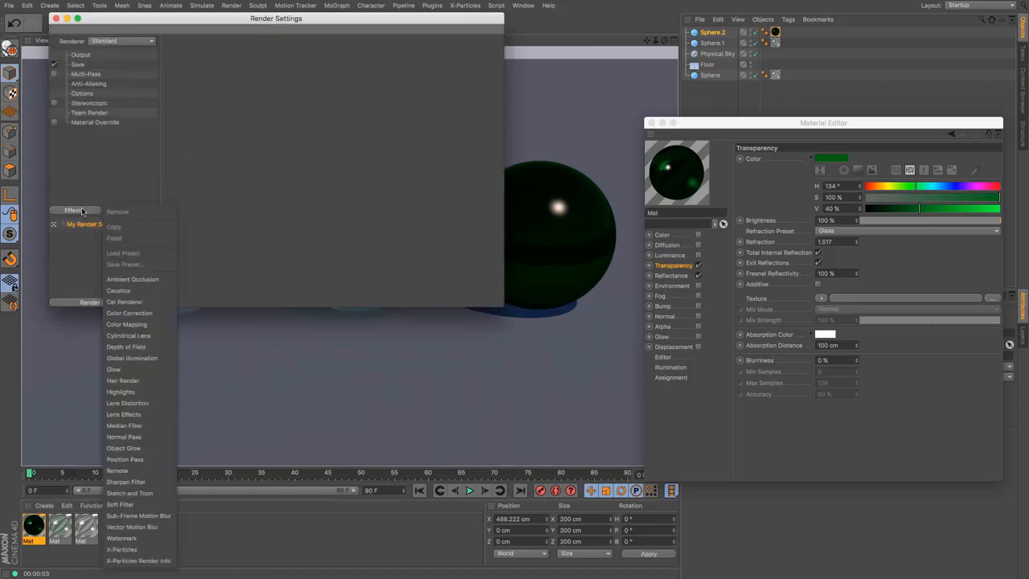
left_click(122, 280)
left_click(76, 210)
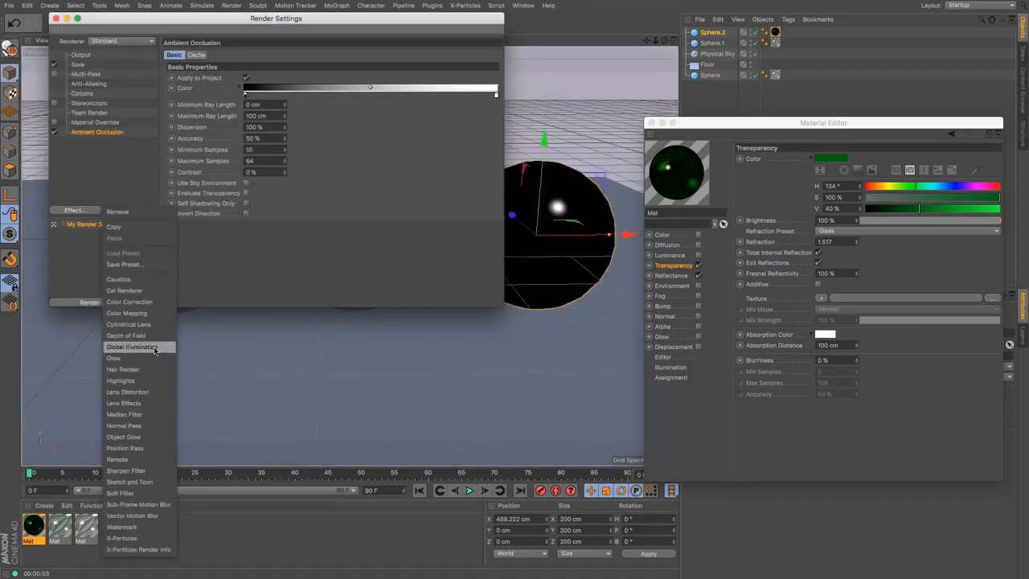
left_click(131, 354)
left_click(55, 18)
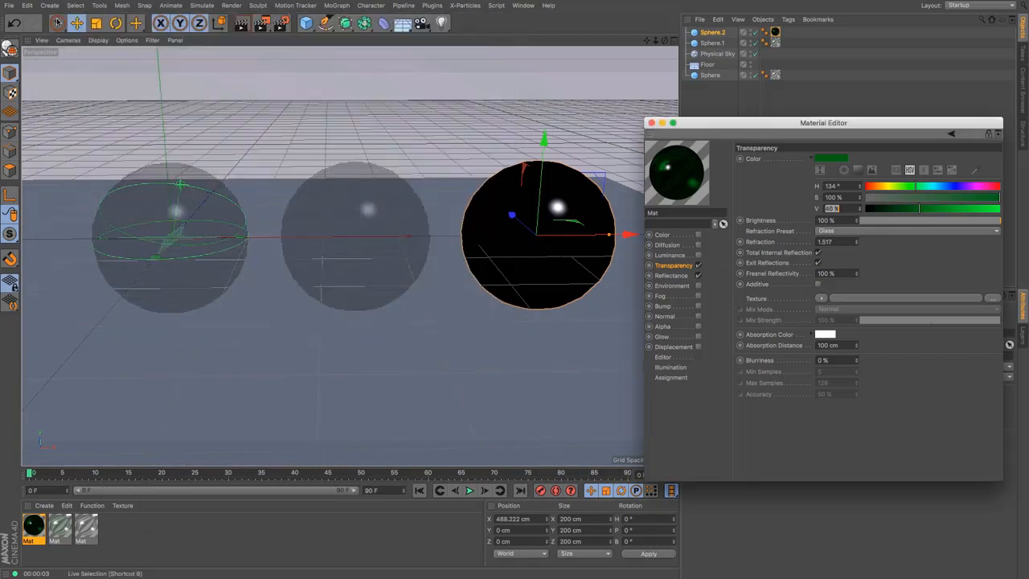
left_click(241, 25)
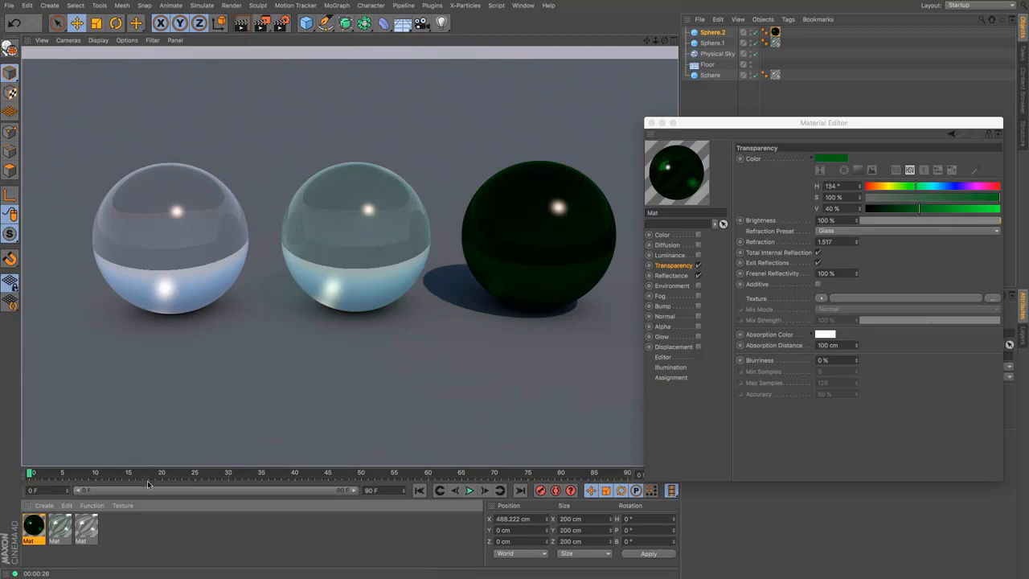
Step: Copy all three glass materials from the sphere scene and paste them into the open bottle scene
left_click_drag(44, 530, 14, 527)
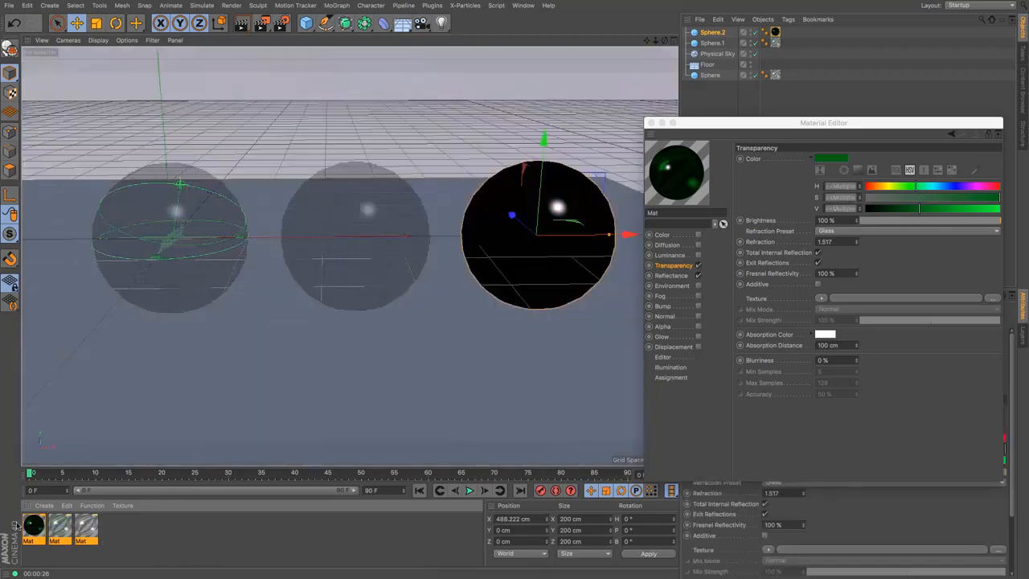
left_click(65, 506)
left_click(83, 310)
left_click(522, 7)
left_click(537, 280)
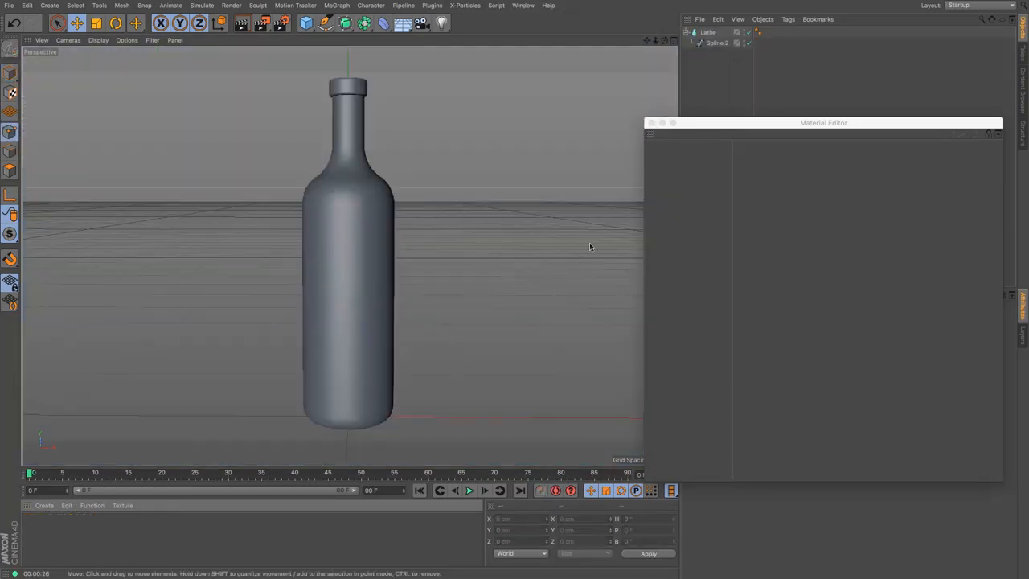
left_click(64, 507)
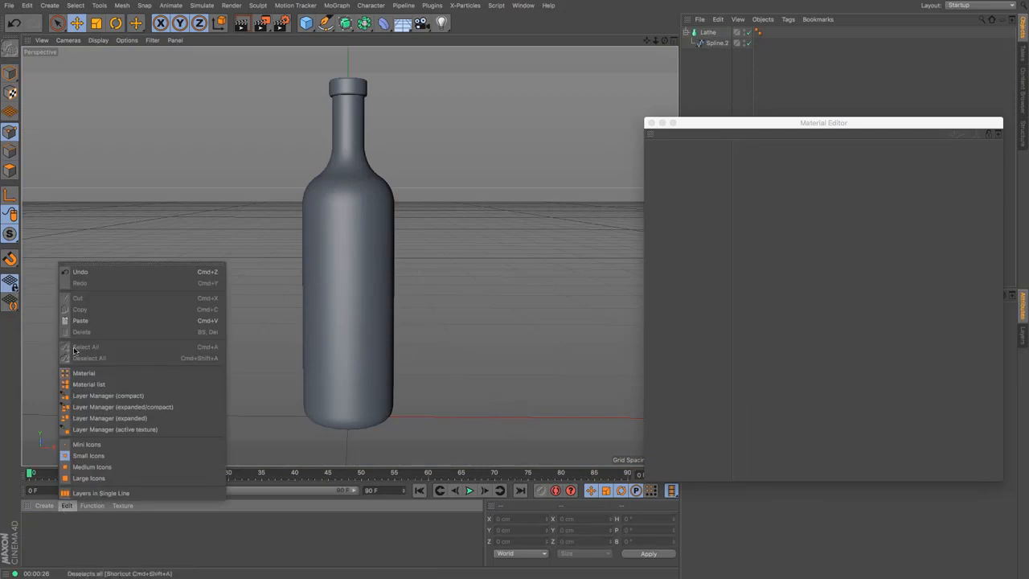
left_click(80, 322)
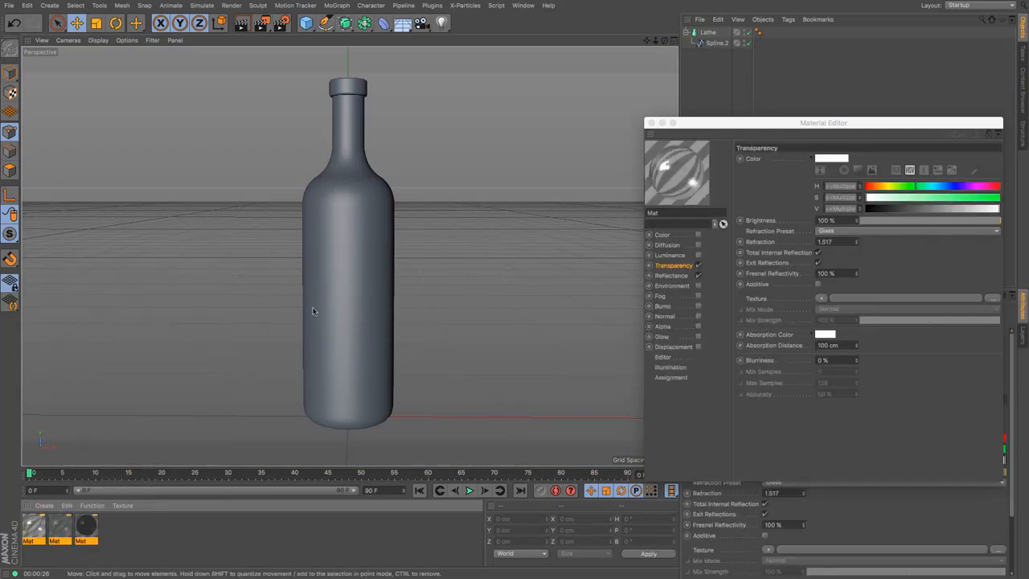
Step: Close the Material Editor and add a Physical Sky to the bottle scene
left_click(650, 123)
left_click_drag(401, 25, 511, 40)
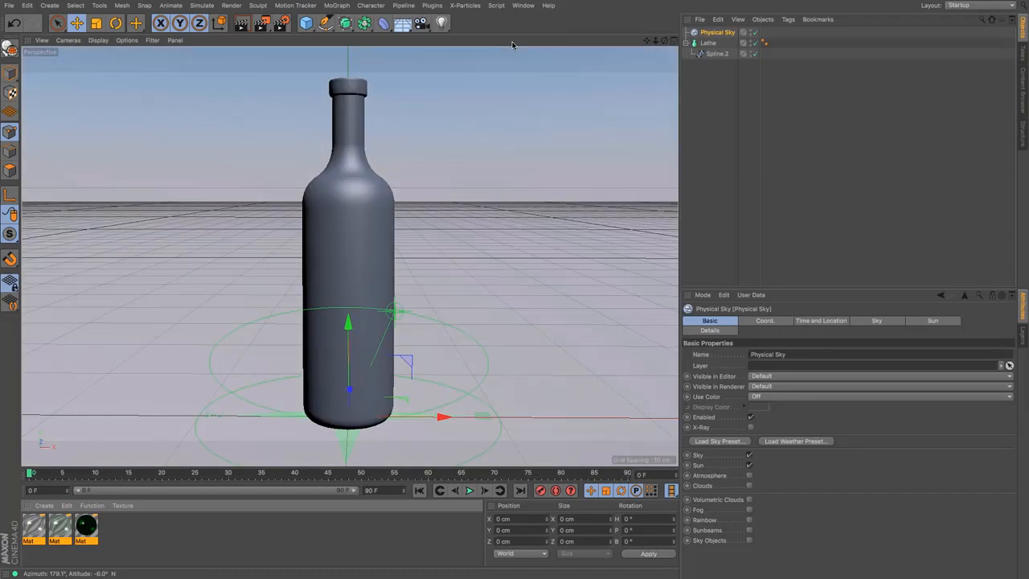
Step: In the front view, draw a Bezier spline about 280 cm wide, running flat from beneath the bottle and curving up at its far end
key("F4")
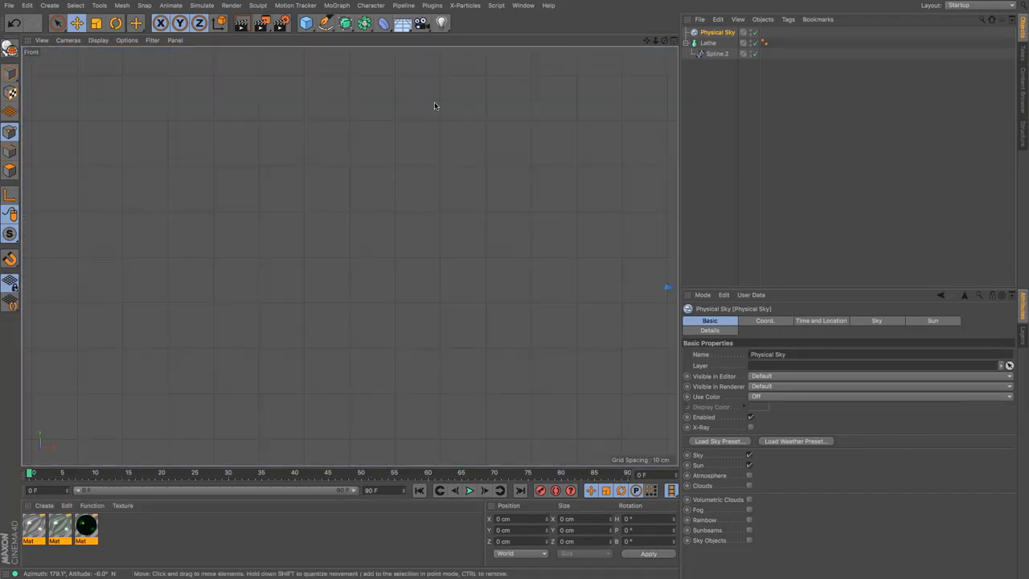
scroll(443, 104, "down", 4)
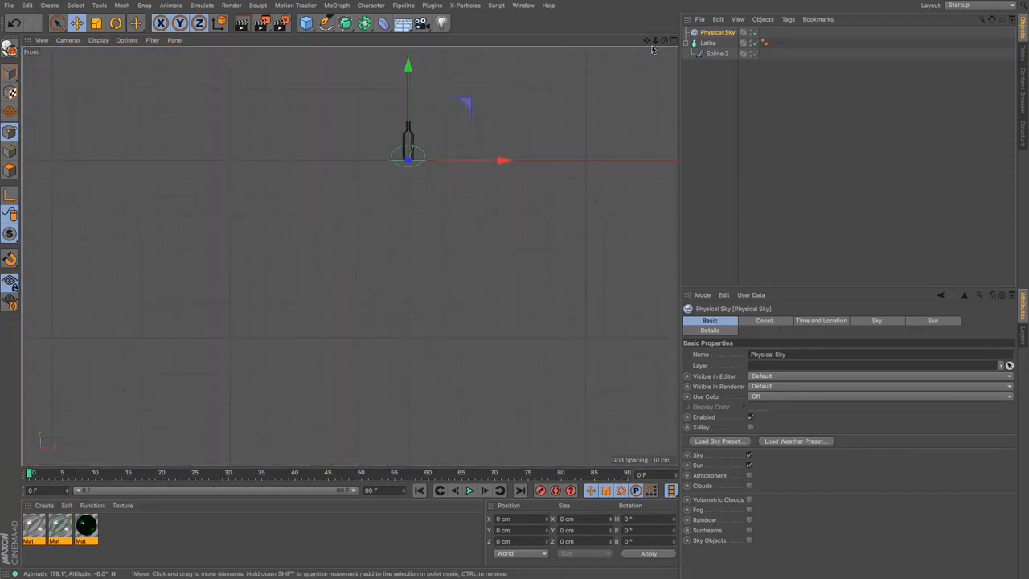
left_click_drag(646, 40, 769, 192)
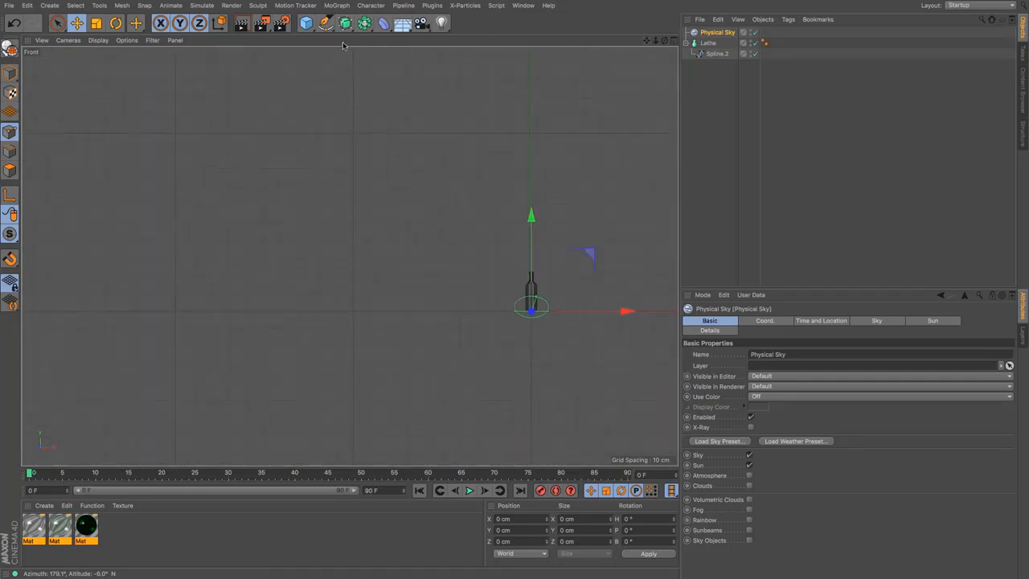
left_click(327, 24)
left_click(364, 38)
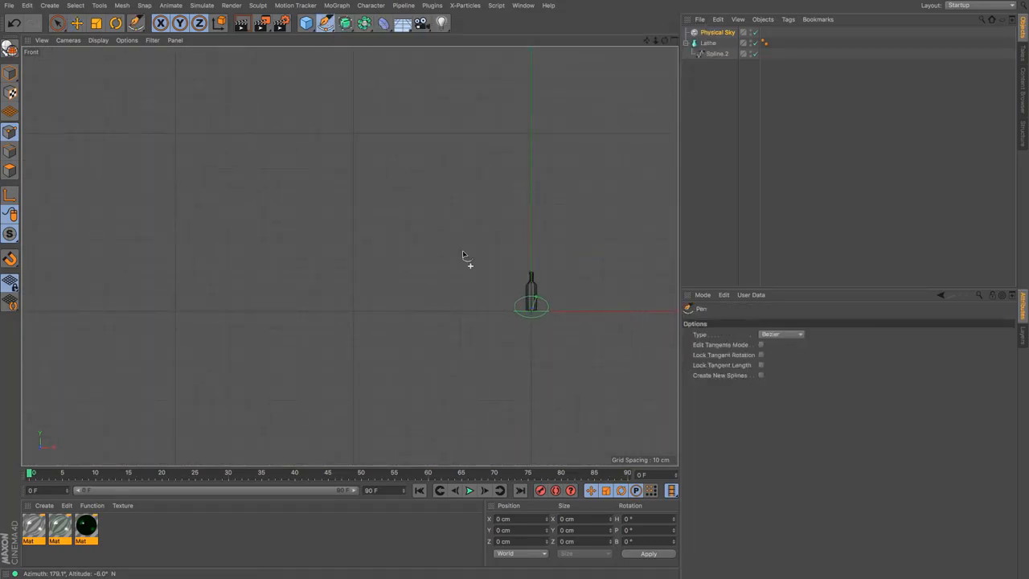
left_click(532, 323)
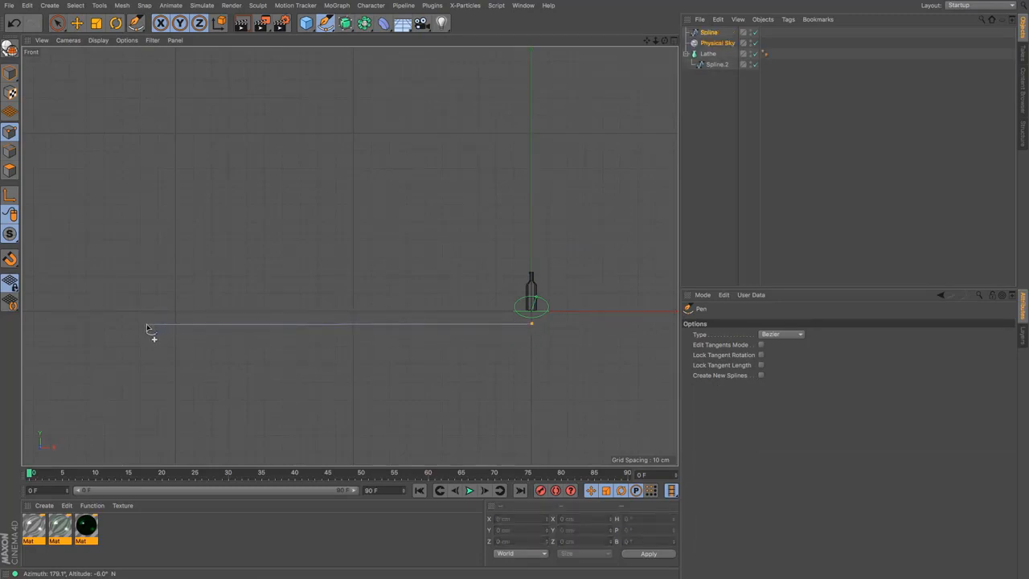
left_click_drag(175, 324, 97, 325)
left_click_drag(33, 169, 33, 115)
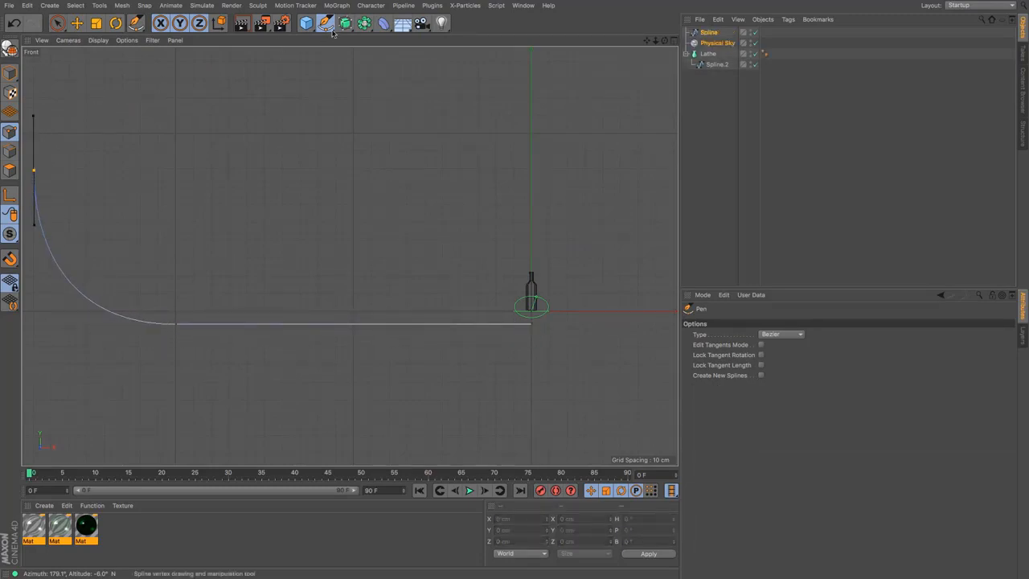
Step: Add a Lathe object and nest the new spline inside it to form a curved backdrop
left_click(345, 23)
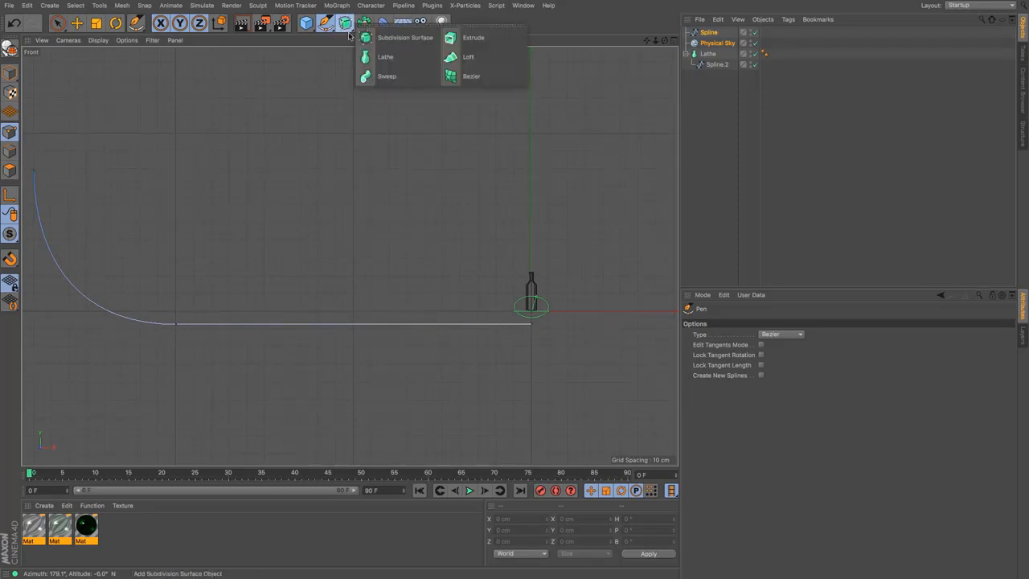
left_click(399, 56)
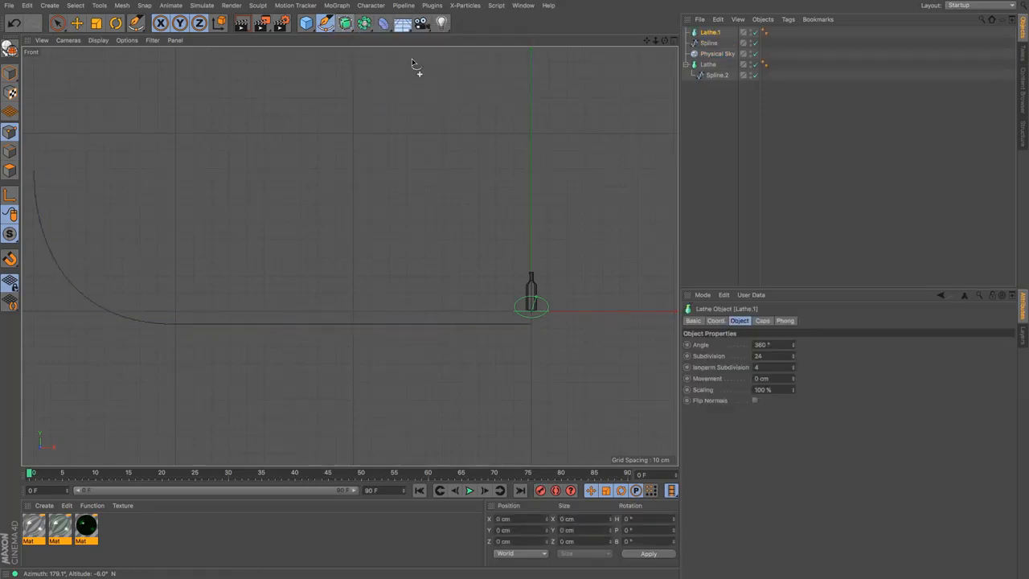
left_click_drag(708, 43, 710, 32)
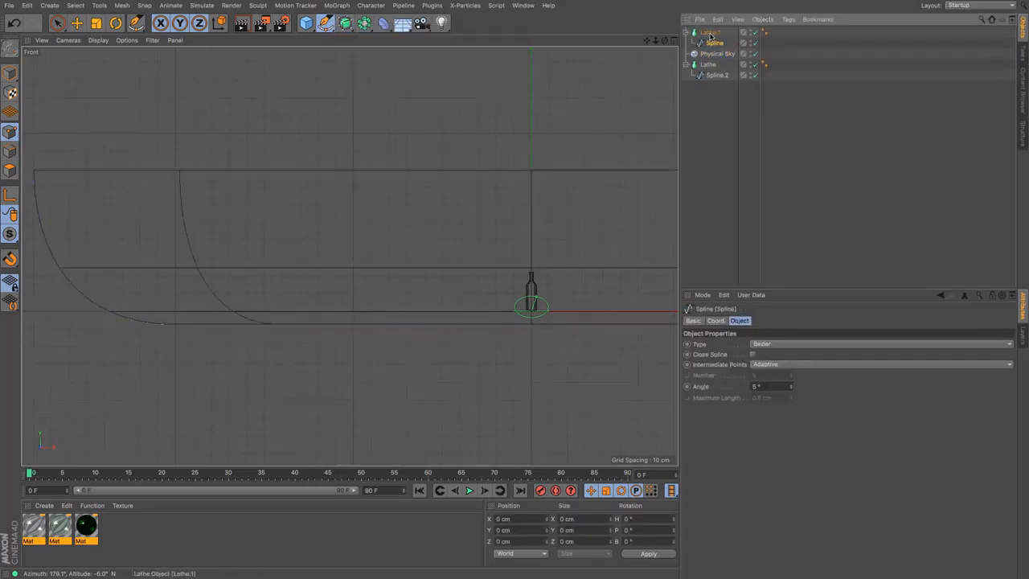
Step: Raise the backdrop spline to Y 7.041 cm so its flat part meets the bottle's base, and return to the perspective view
left_click(77, 24)
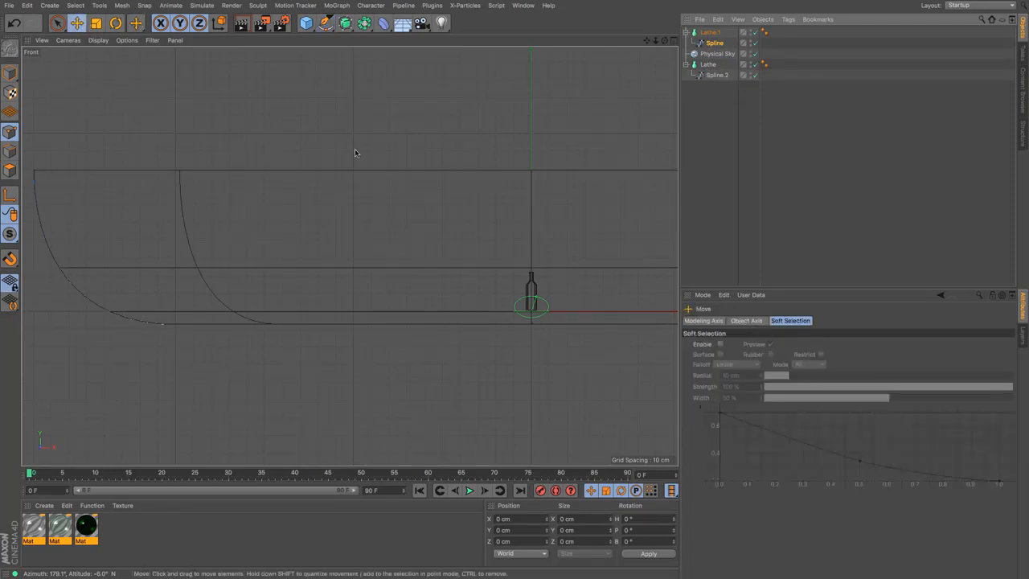
left_click(10, 74)
left_click_drag(528, 214, 534, 201)
scroll(536, 317, "up", 6)
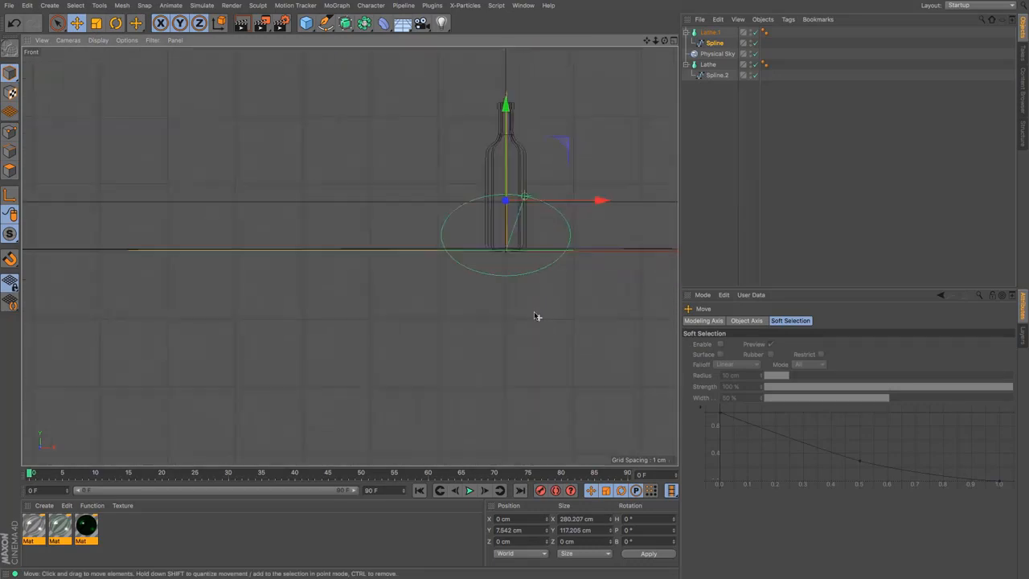
left_click_drag(646, 42, 664, 318)
left_click_drag(434, 100, 434, 109)
key("F1")
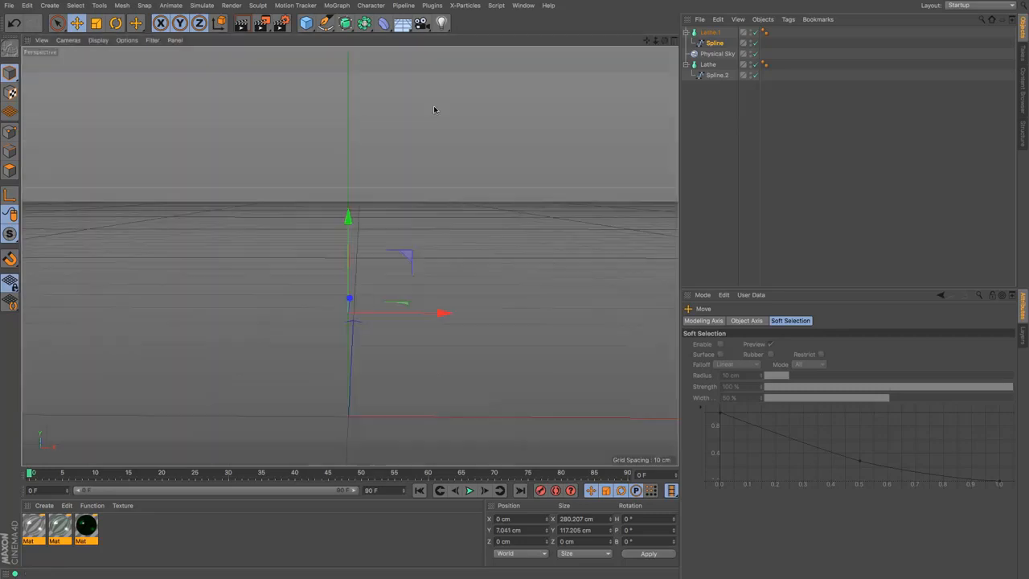
Step: Hide the bottle and place the backdrop spline's innermost point on the lathe axis at X 0 cm
left_click(750, 65)
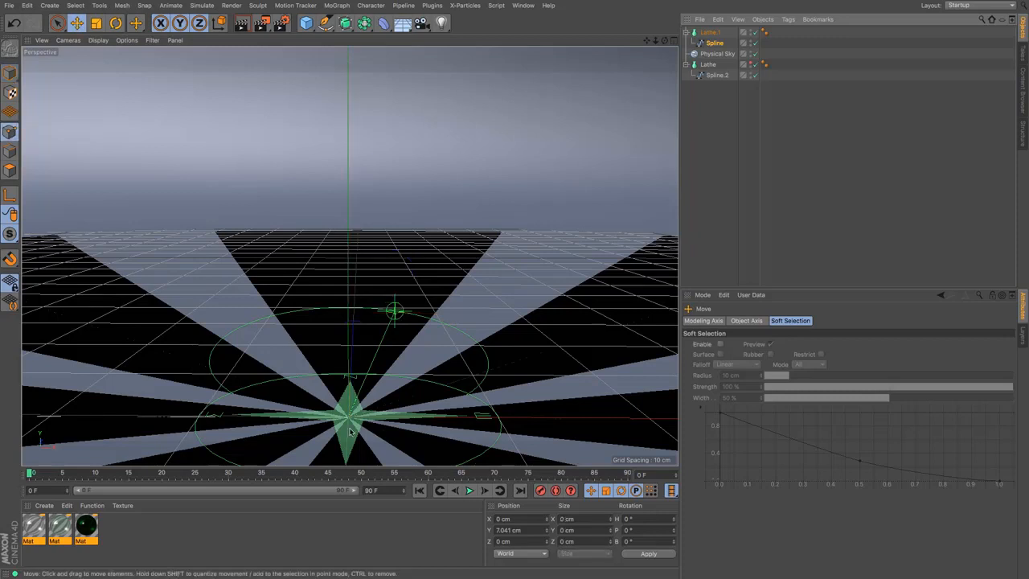
left_click(10, 132)
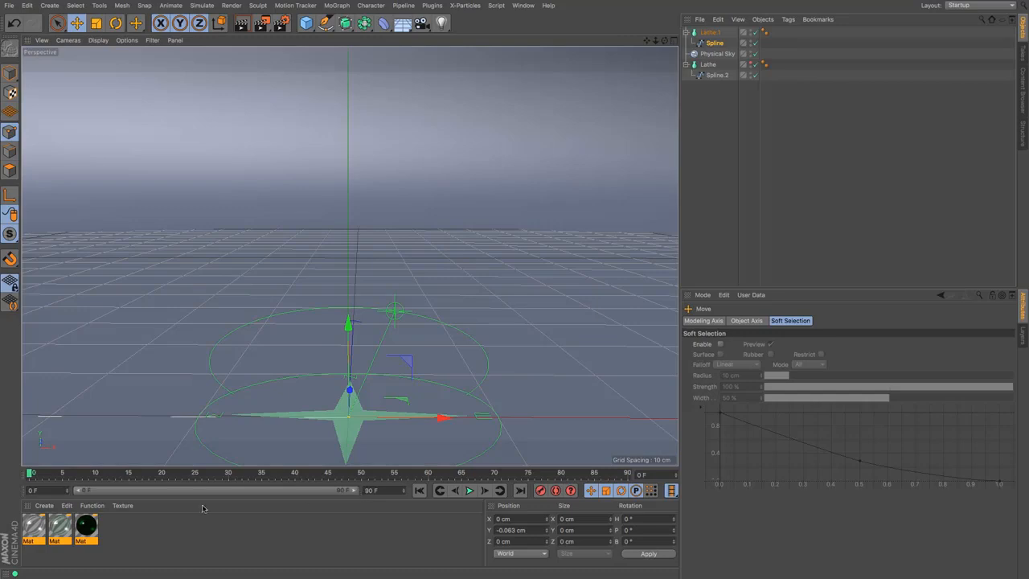
Step: Create a new default material, apply it to the backdrop, and show the bottle again
left_click(44, 504)
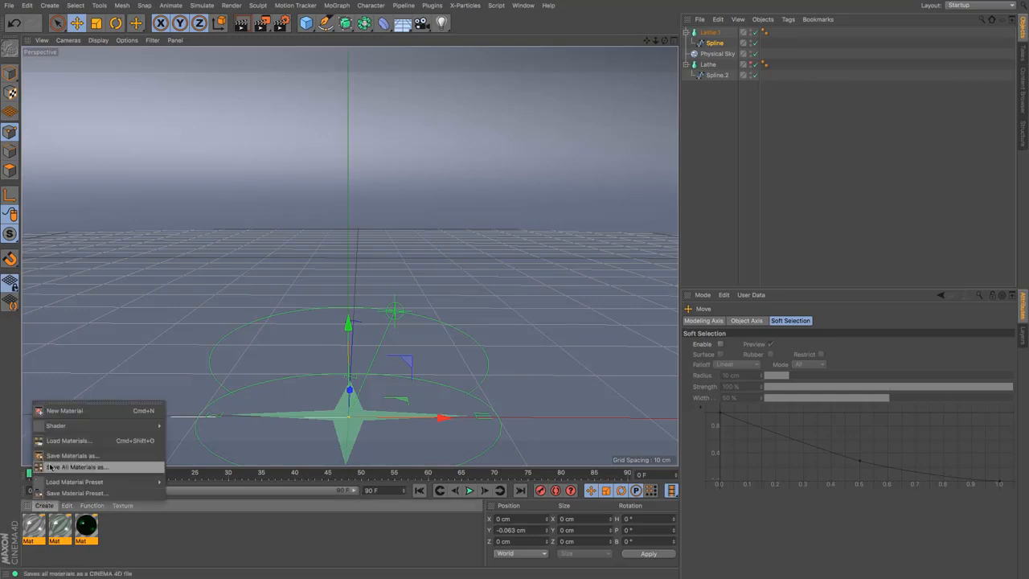
left_click(55, 415)
left_click_drag(32, 525, 122, 386)
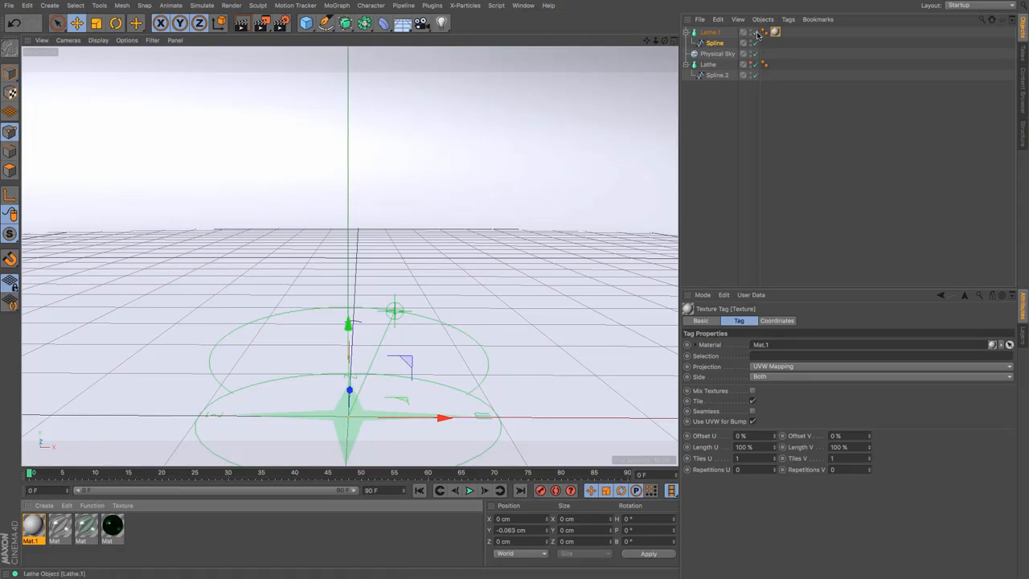
left_click(752, 62)
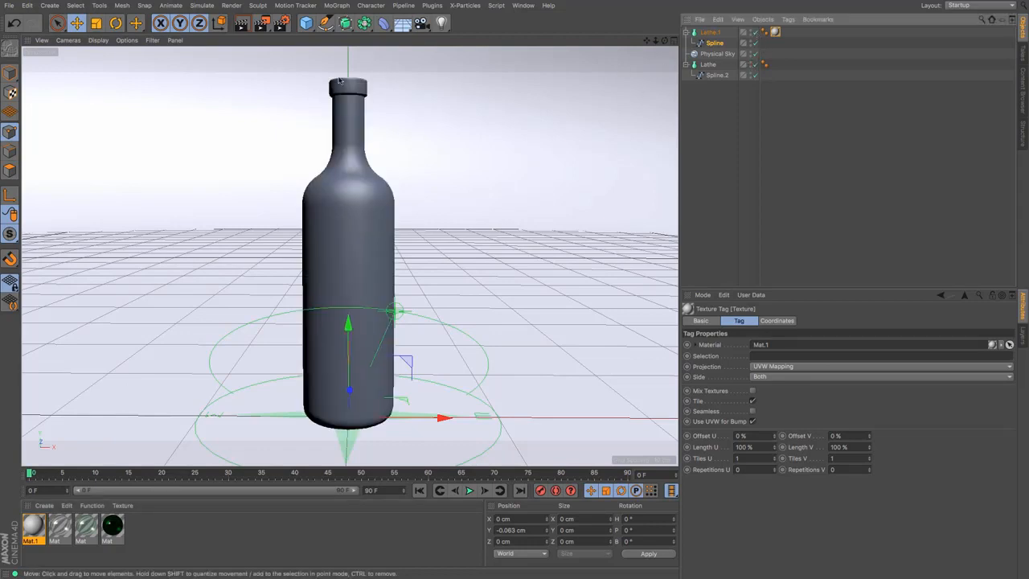
Step: Add the Ambient Occlusion and Global Illumination effects to the bottle scene's render settings
left_click(281, 23)
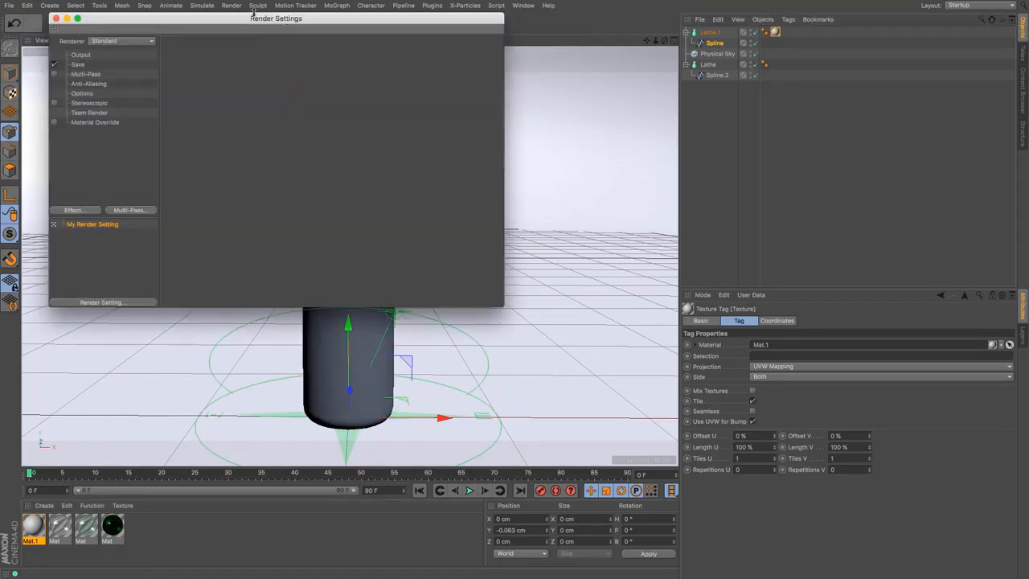
left_click_drag(254, 18, 250, 55)
left_click(91, 247)
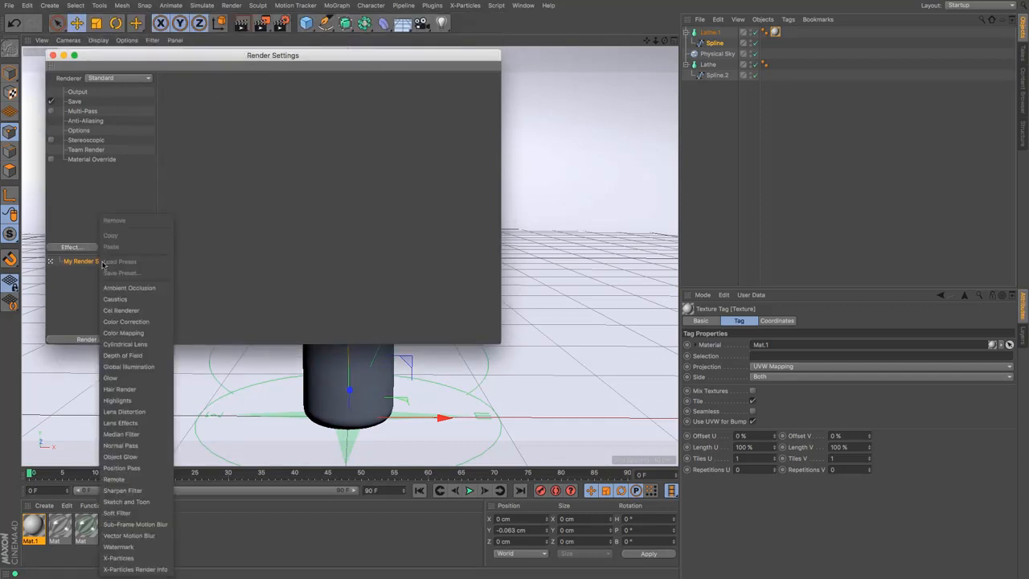
left_click(121, 286)
left_click(77, 246)
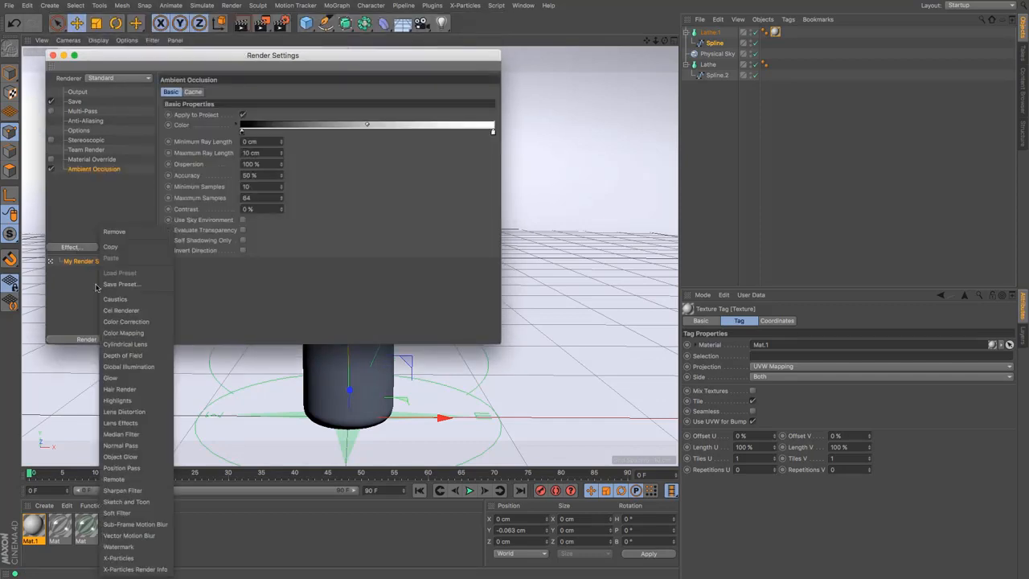
left_click(129, 366)
left_click(53, 56)
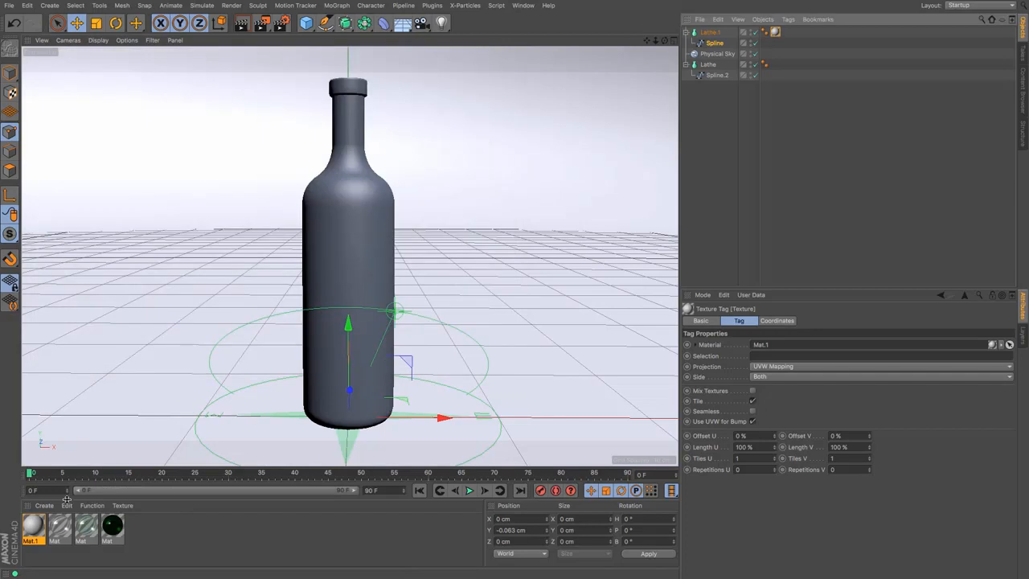
Step: Apply the clear, lightly green-tinted and dark green glass materials to the bottle one after another, rendering the view each time
left_click_drag(59, 536, 708, 66)
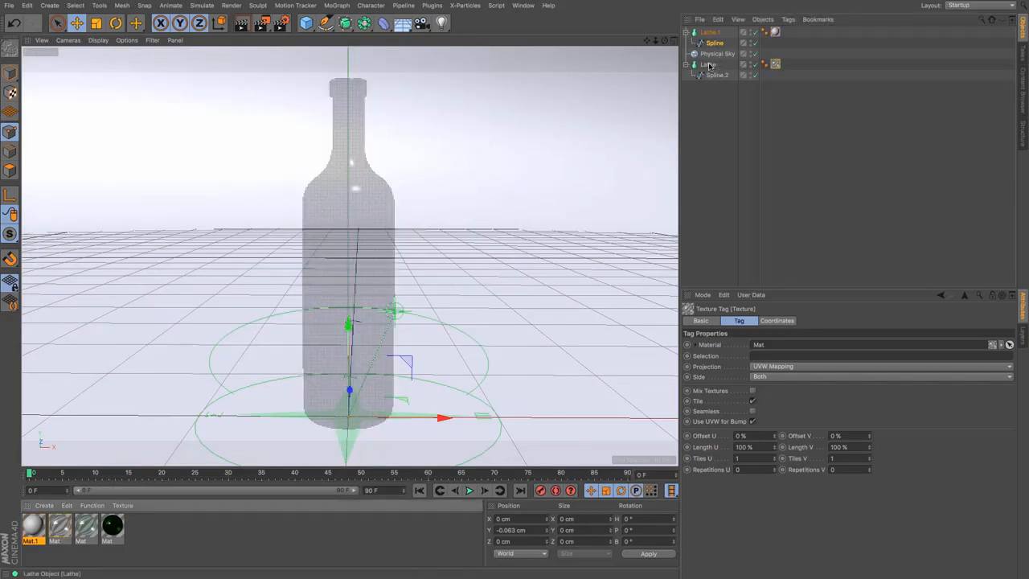
left_click(243, 26)
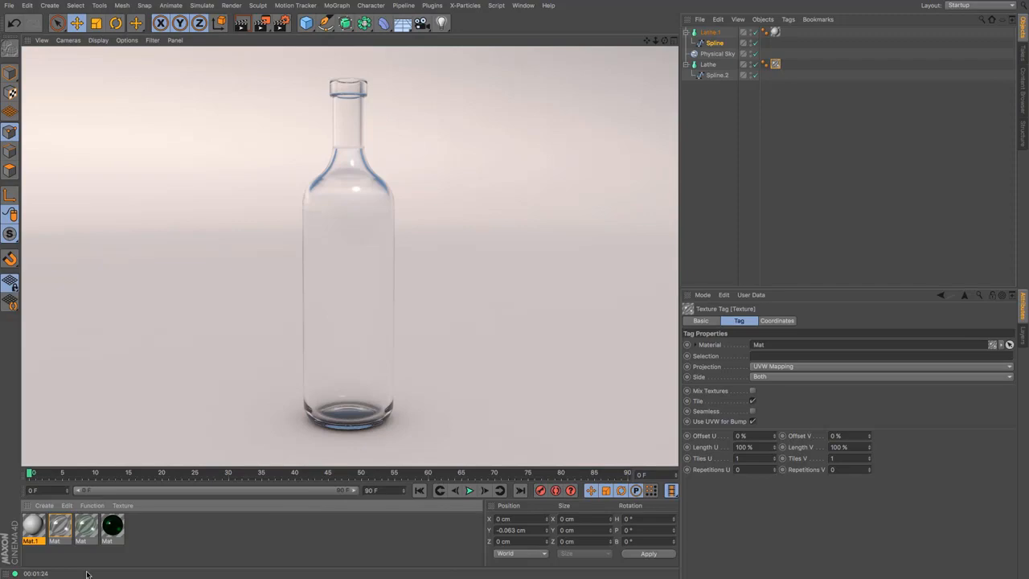
left_click_drag(85, 531, 776, 65)
left_click(242, 23)
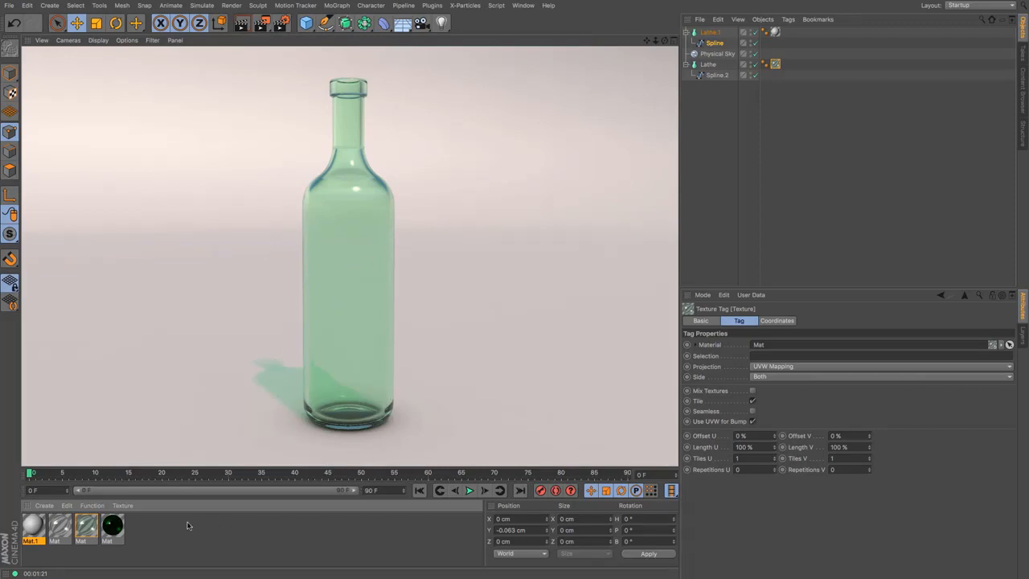
left_click_drag(113, 529, 776, 62)
left_click(241, 22)
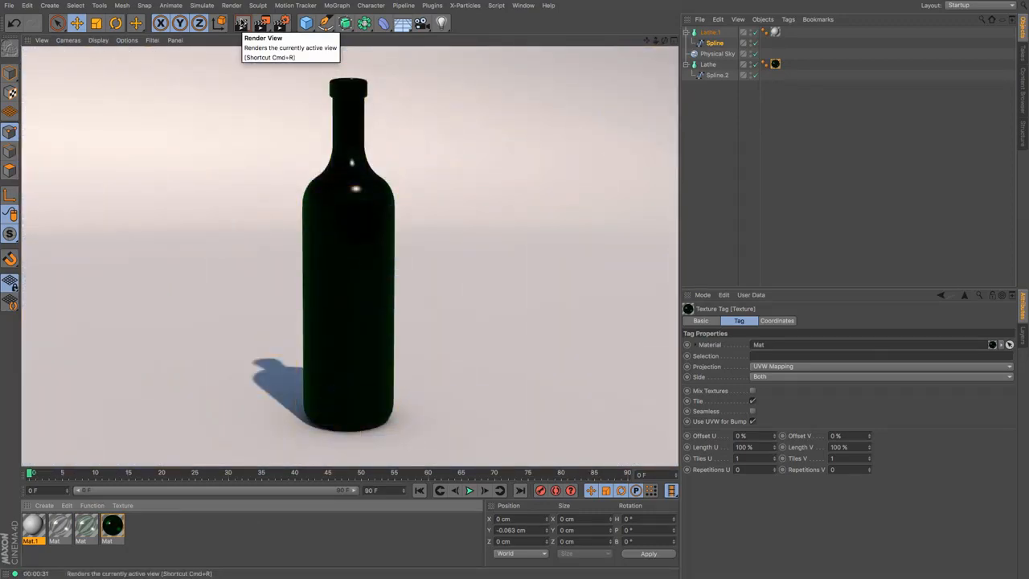
Step: Set the dark green glass material's transparency color to 73% saturation and 54% value
double_click(113, 525)
left_click_drag(336, 80, 666, 82)
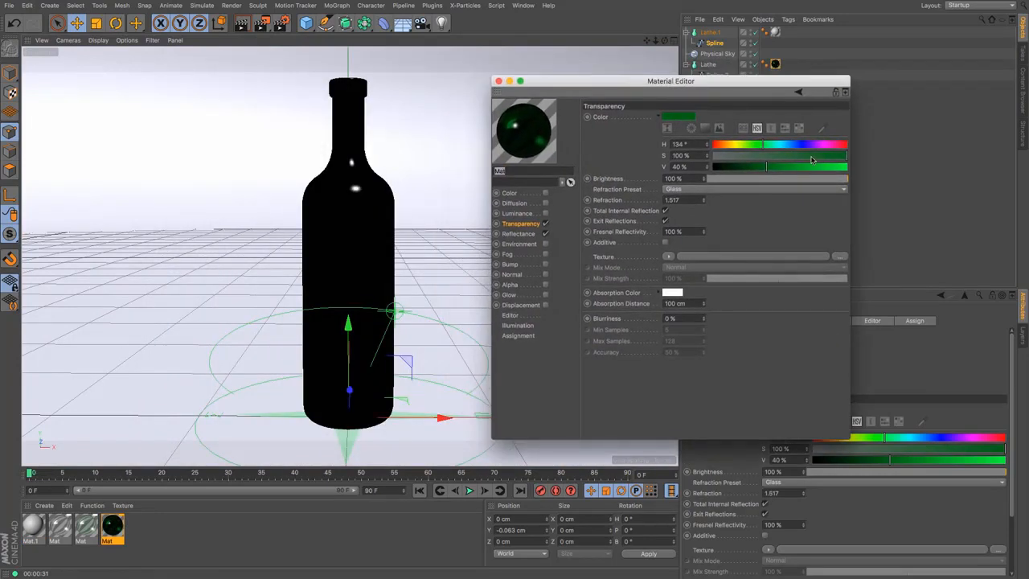
left_click(810, 156)
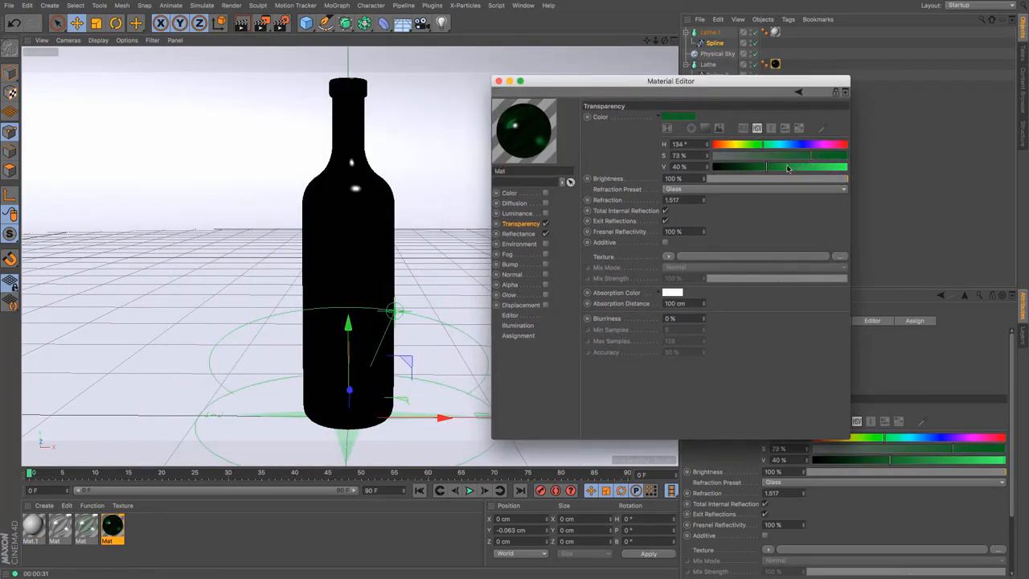
left_click(788, 168)
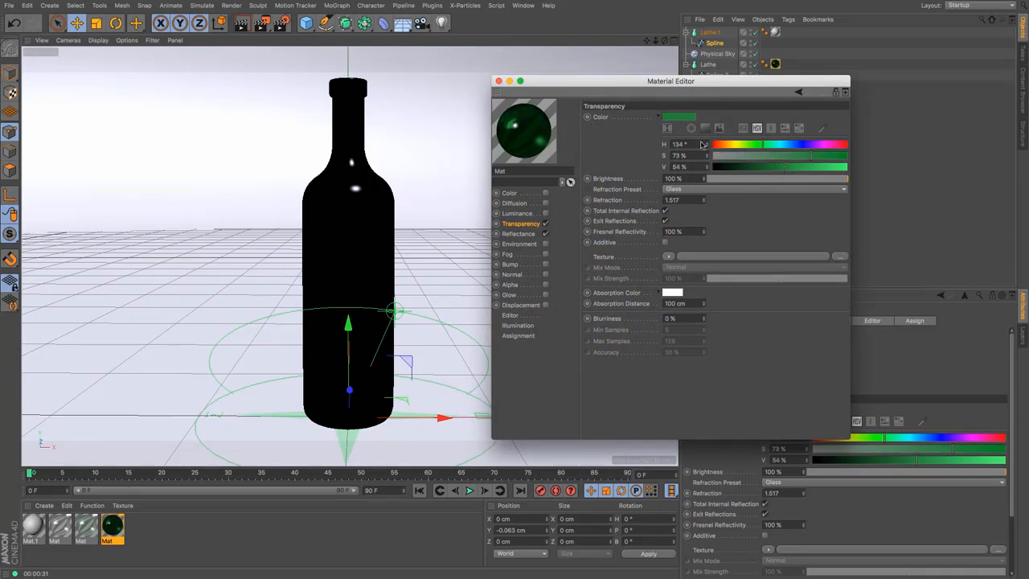
Step: Set the default specular width of the dark green glass material to 25% and render the view
left_click_drag(603, 89, 766, 110)
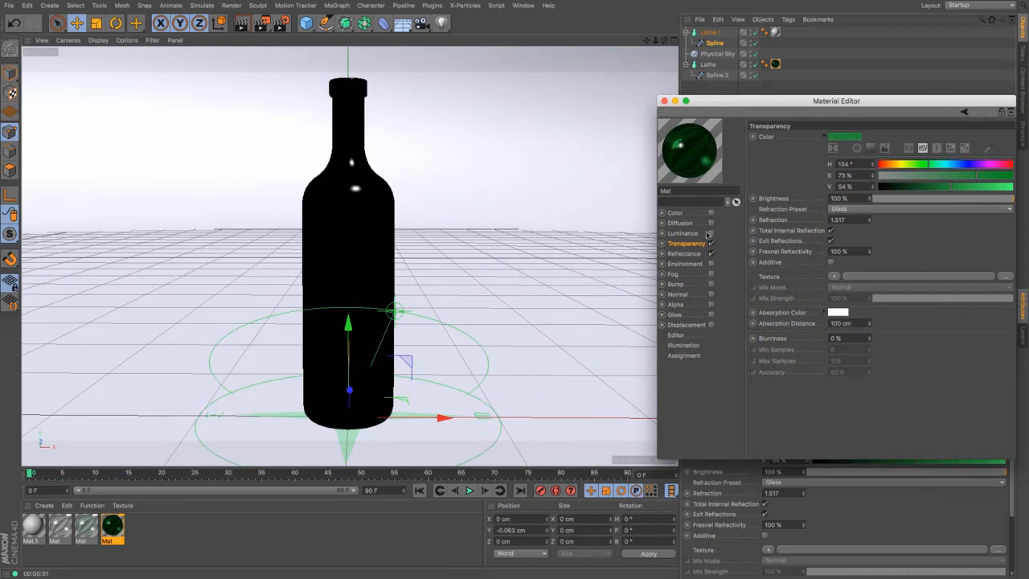
left_click(685, 254)
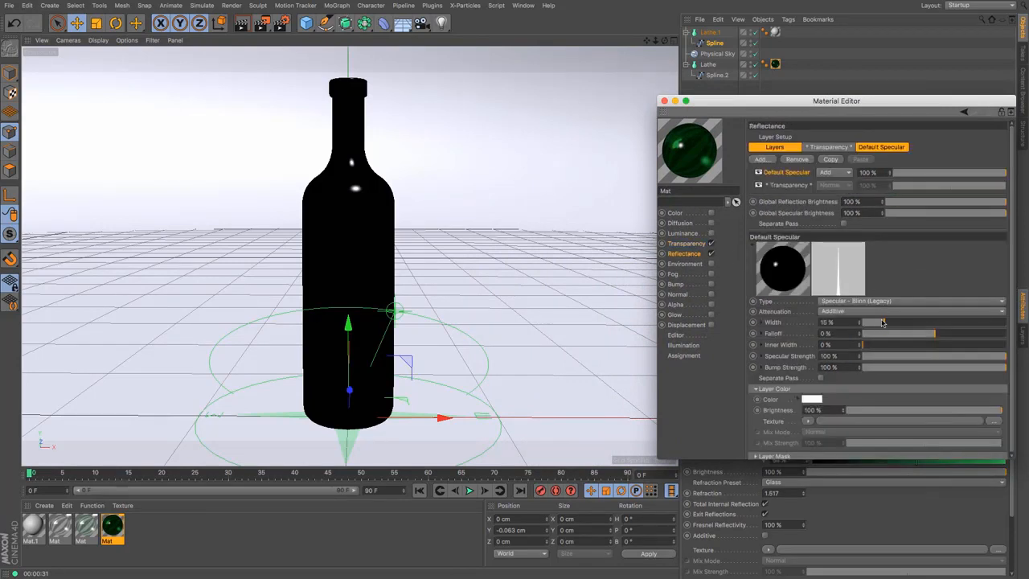
left_click_drag(892, 328, 900, 325)
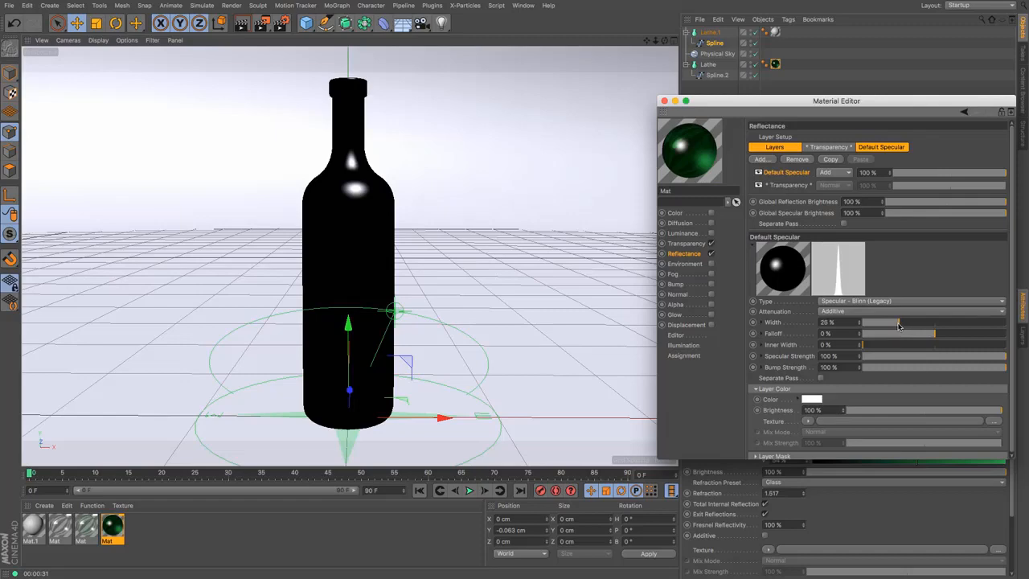
left_click(241, 23)
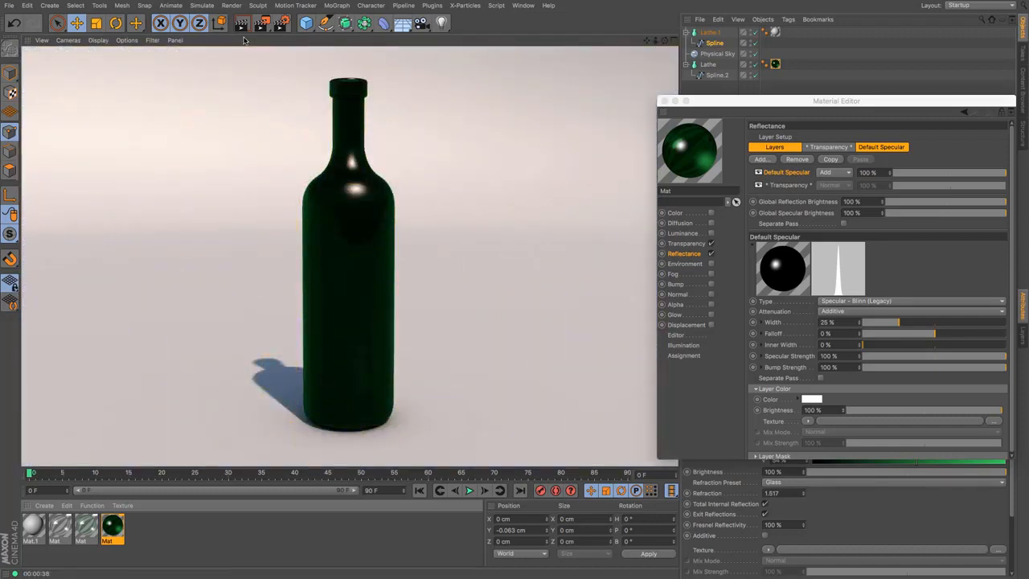
Step: Move the dark green bottle to about 11.8 cm on X and place a clear glass copy of it at about -12.5 cm
left_click(709, 64)
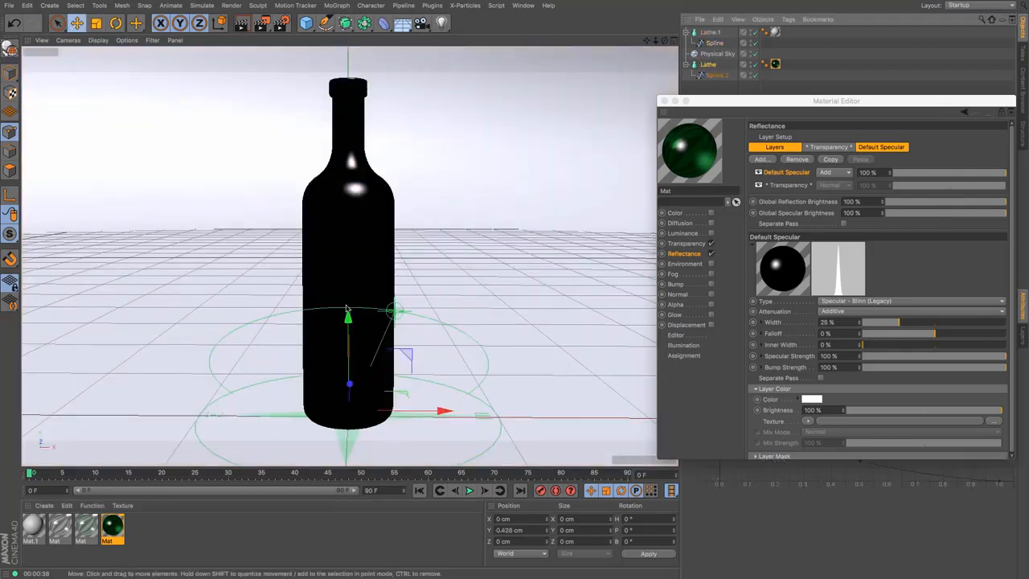
left_click_drag(442, 411, 621, 411)
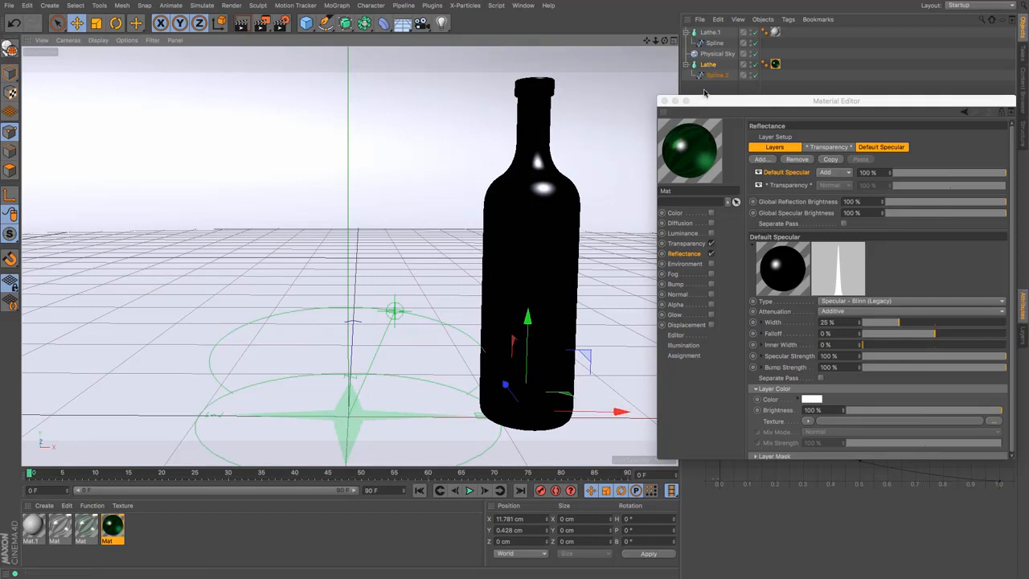
left_click_drag(719, 91, 715, 87, "ctrl")
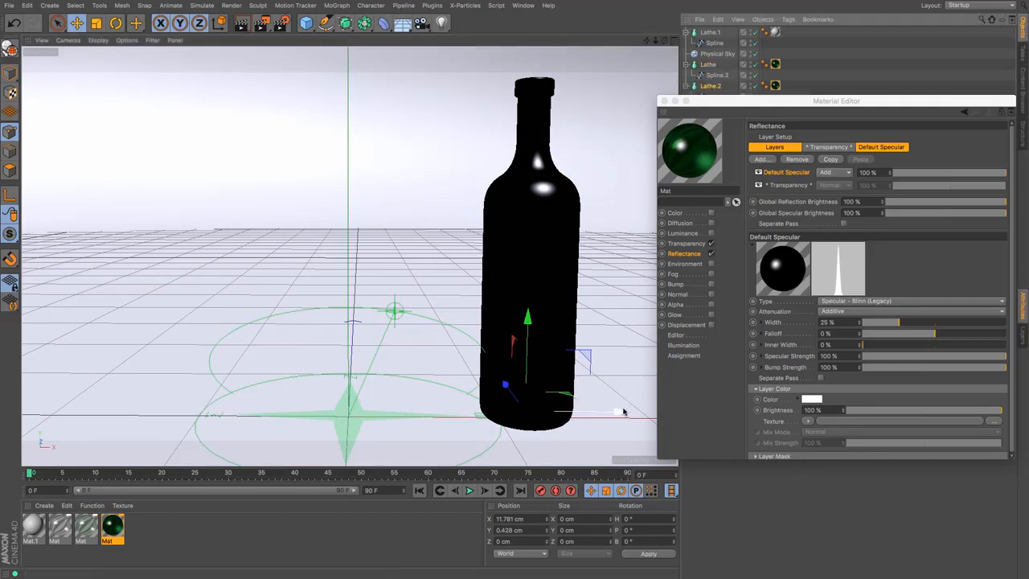
left_click_drag(620, 409, 258, 404)
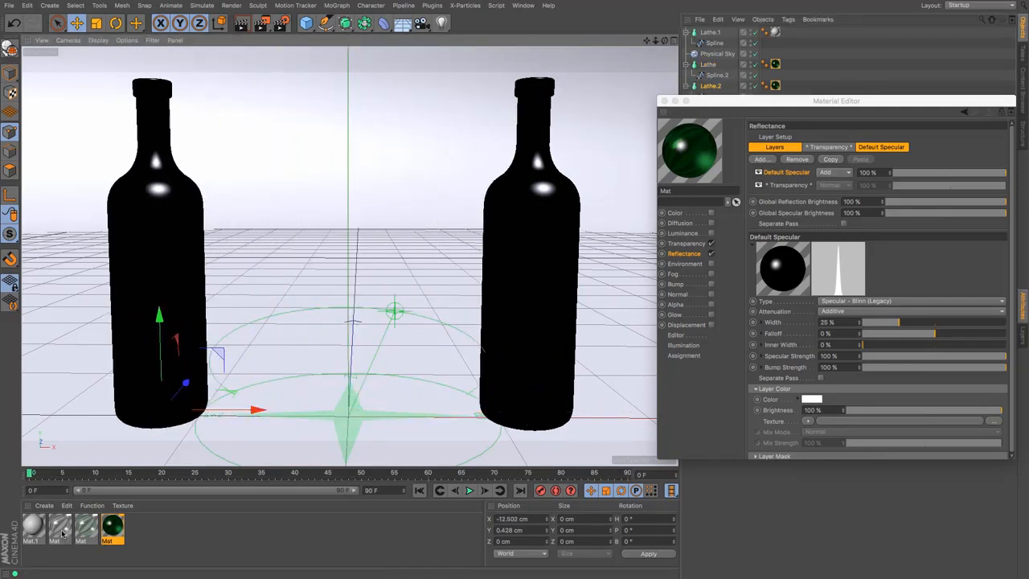
left_click_drag(61, 532, 791, 234)
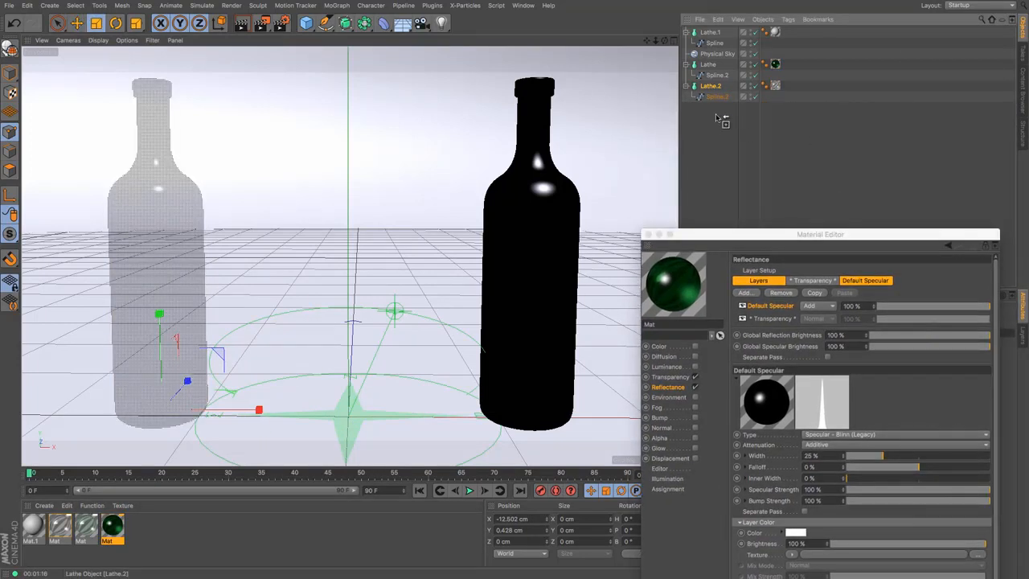
Step: Place a copy of the clear bottle with the lightly green-tinted glass midway between the other two bottles and render the view
left_click_drag(715, 118, 715, 116, "ctrl")
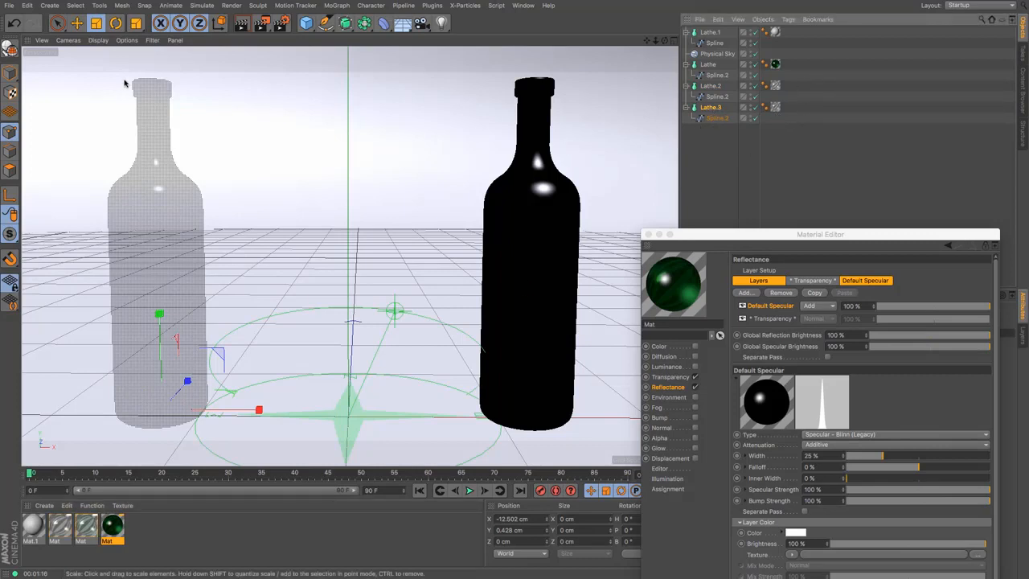
left_click(76, 22)
left_click_drag(259, 410, 441, 414)
left_click(648, 234)
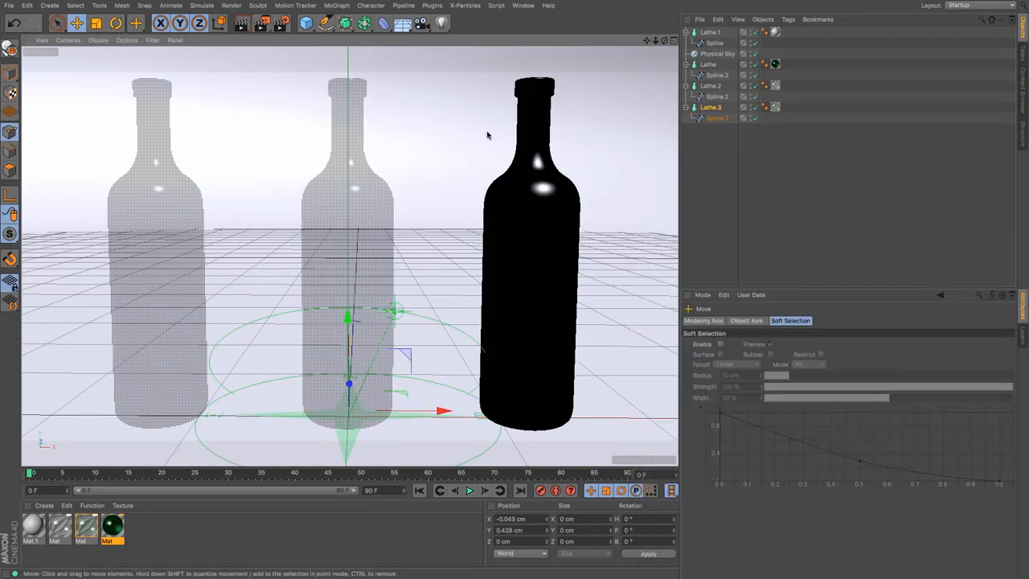
left_click(241, 24)
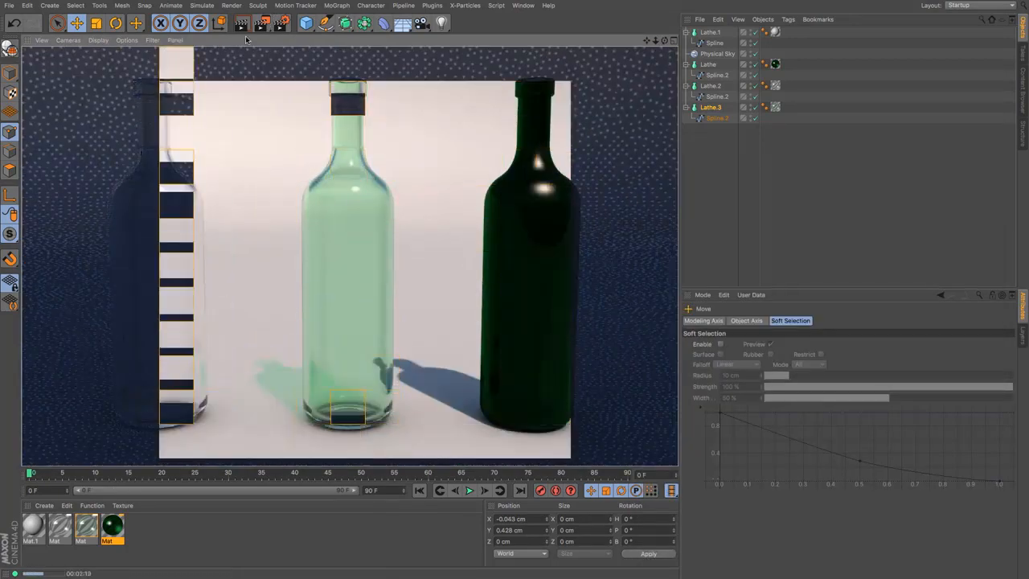